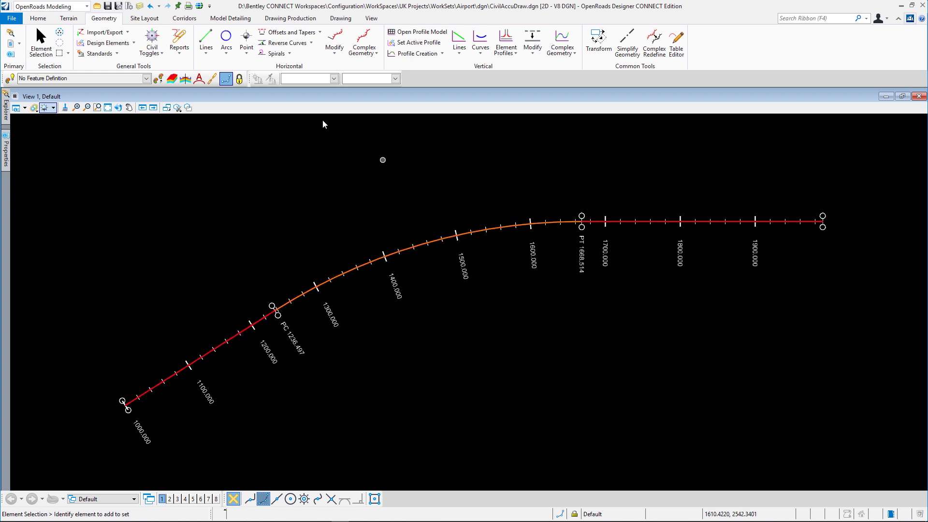
Step: Launch Single Offset Partial on the alignment, reset it, and enable Civil AccuDraw from Civil Toggles
left_click(320, 32)
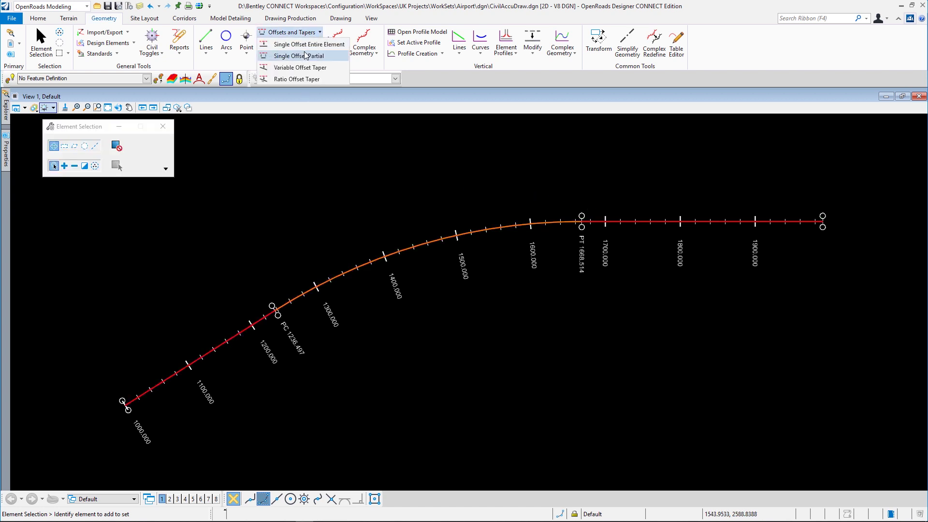
left_click(306, 56)
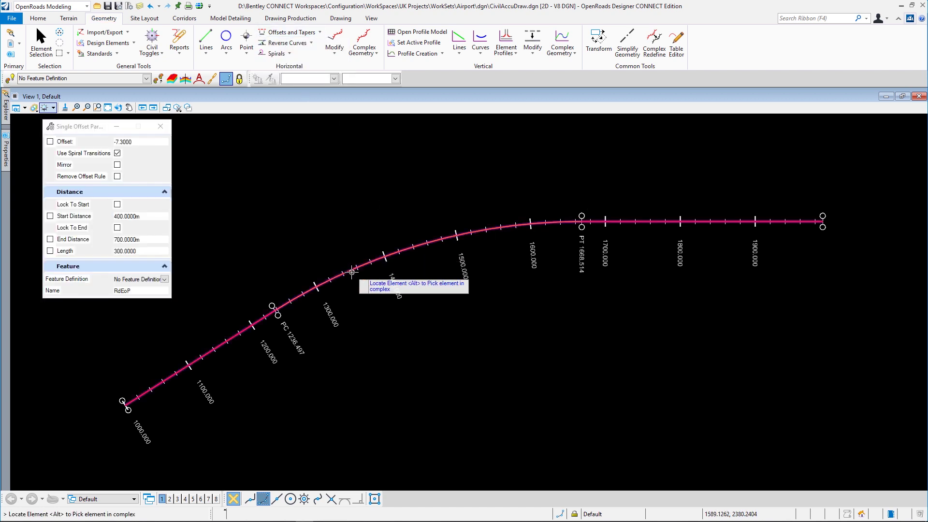
left_click(344, 272)
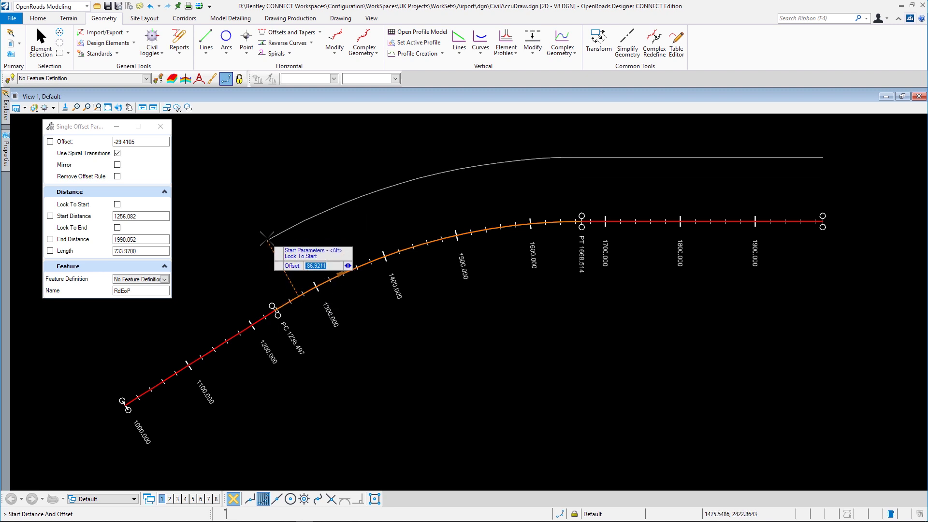
right_click(267, 236)
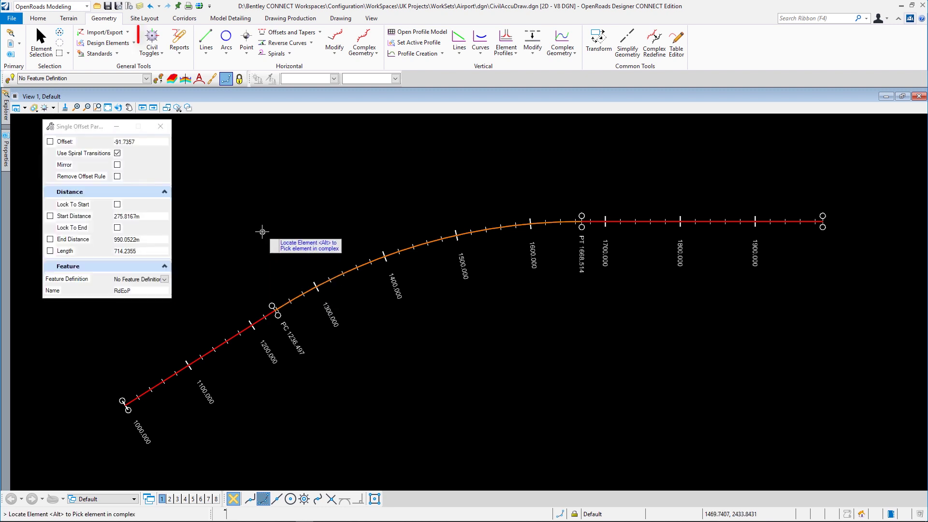
left_click(151, 33)
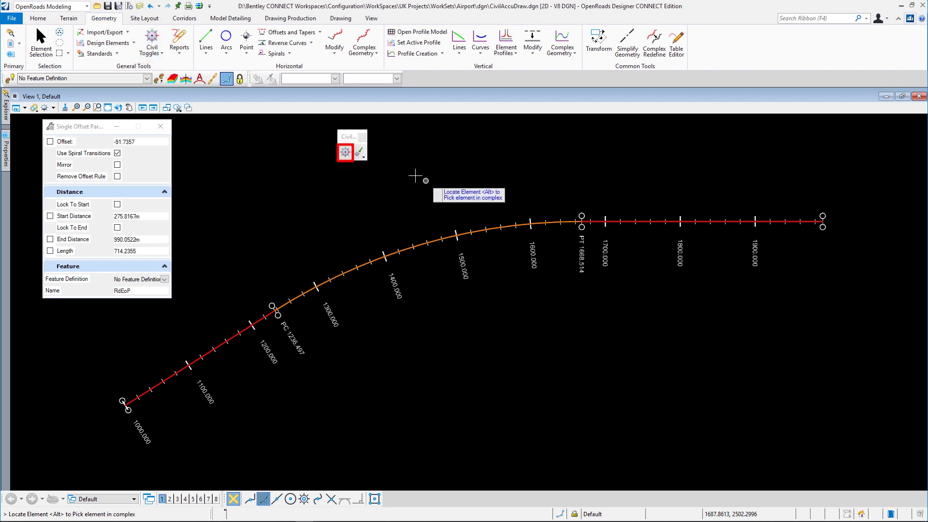
left_click(346, 153)
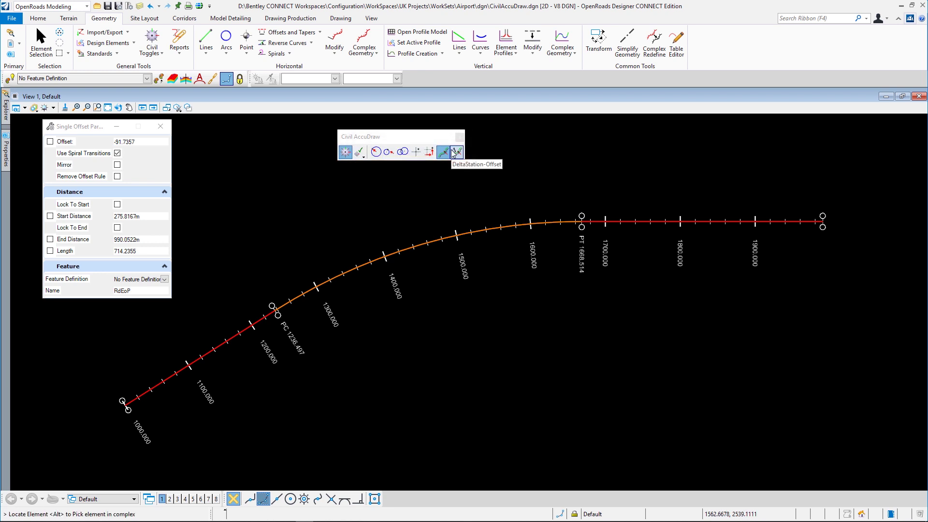
Step: Choose Road_EdgeOfPavement under Linear > Pavement as the active feature definition
left_click(147, 78)
left_click(22, 104)
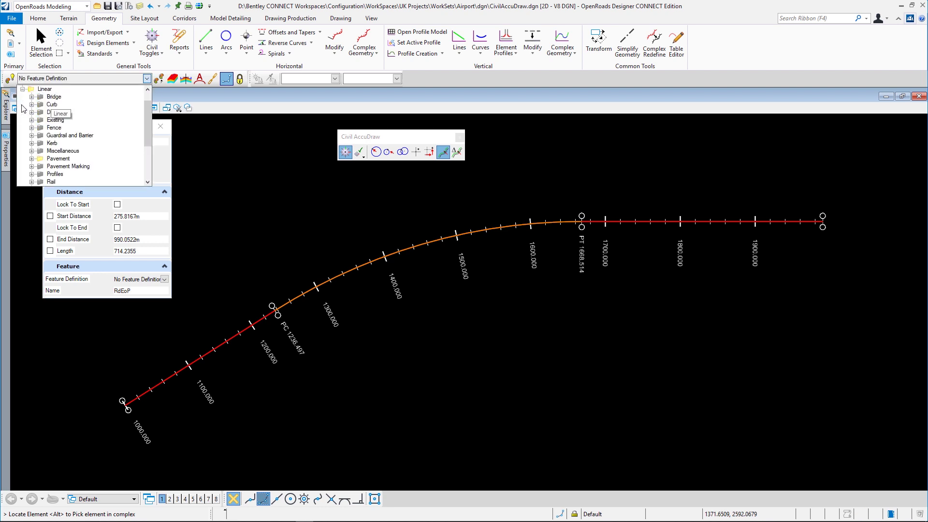
left_click(31, 166)
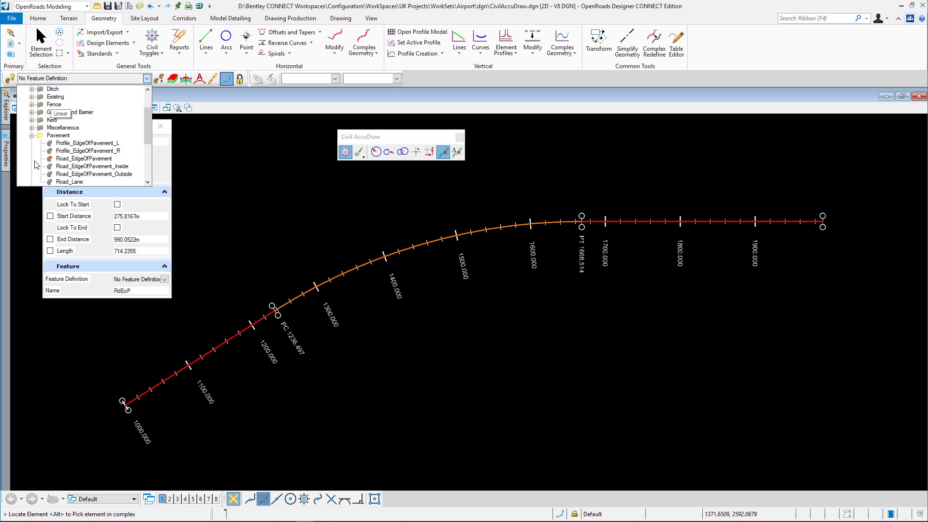
left_click(63, 151)
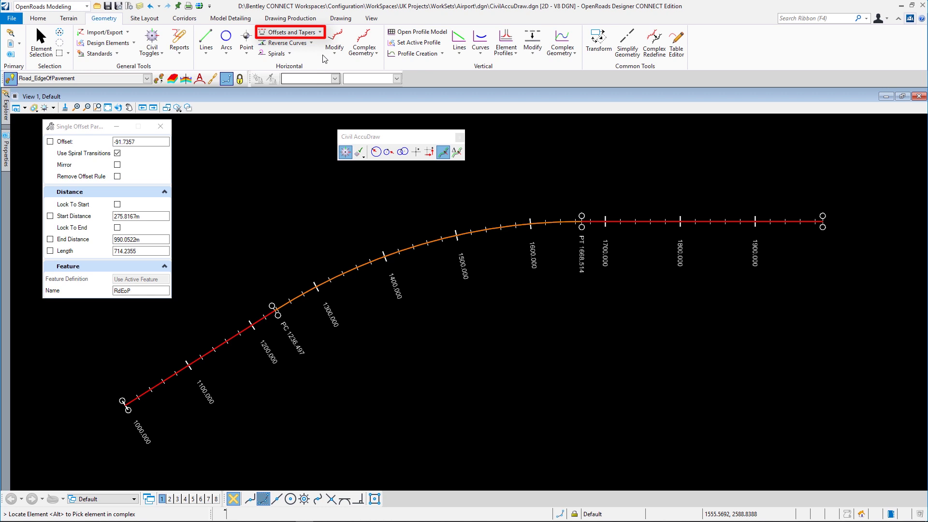
left_click(320, 33)
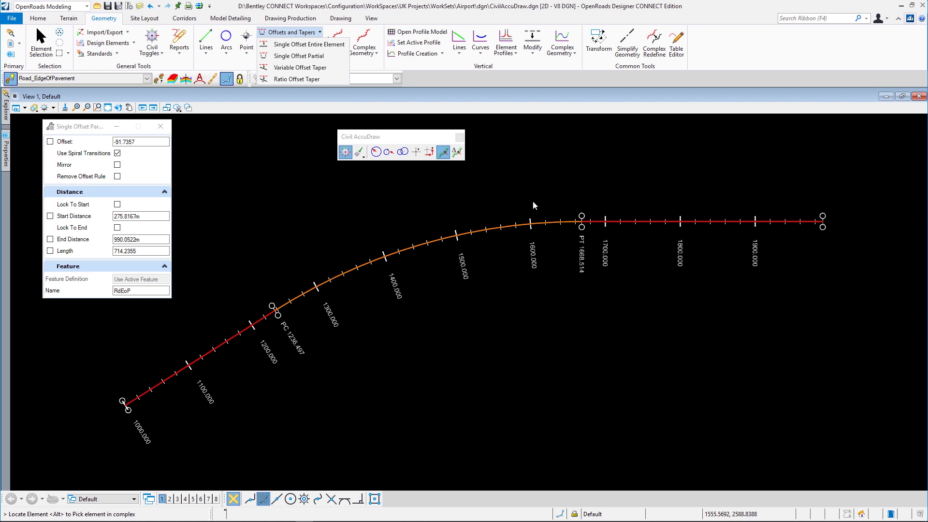
Step: Start the Variable Offset Taper tool on the alignment
left_click(321, 33)
left_click(321, 33)
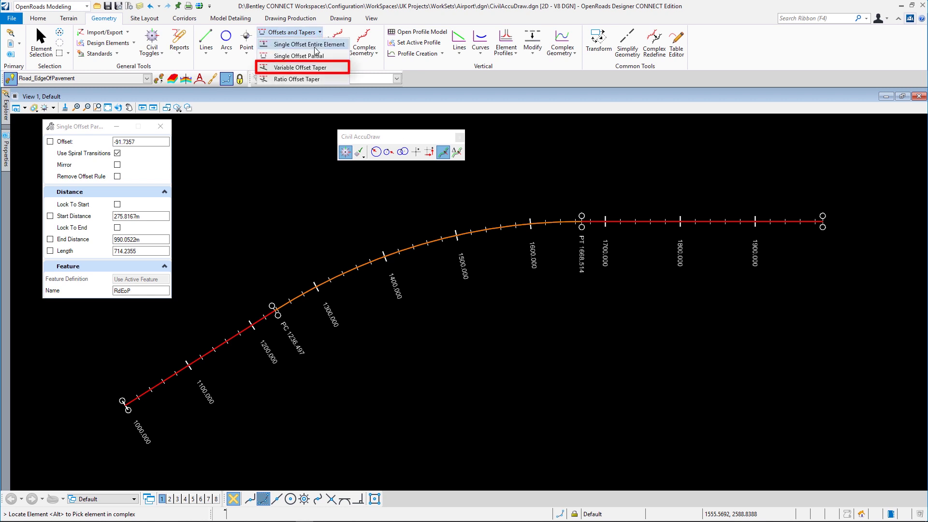
left_click(300, 67)
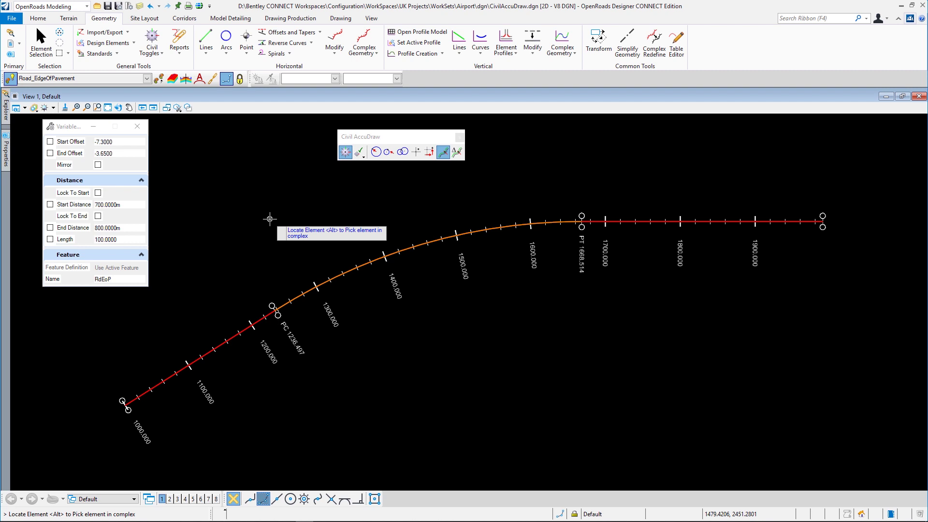
left_click(294, 300)
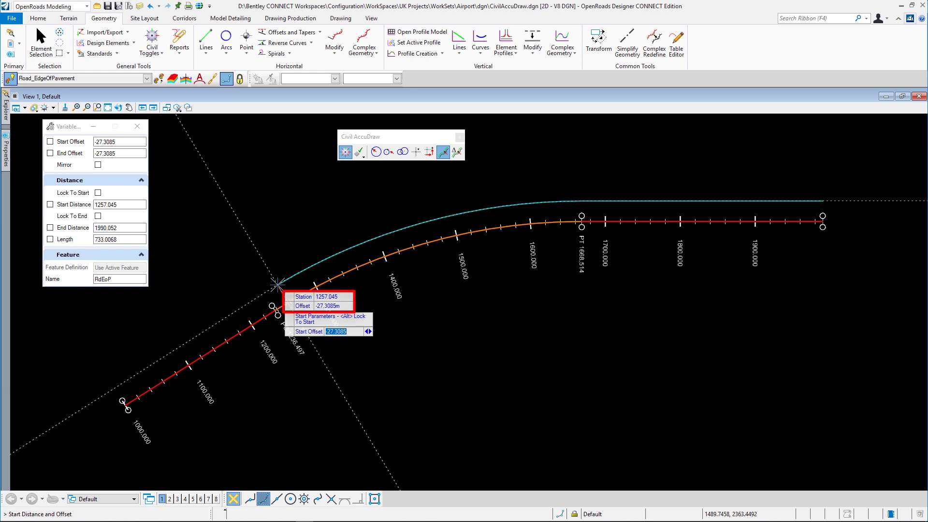
Step: Try the delta-station, X/Y and distance-direction AccuDraw modes, then return to Station-Offset and reset the reference
left_click(457, 152)
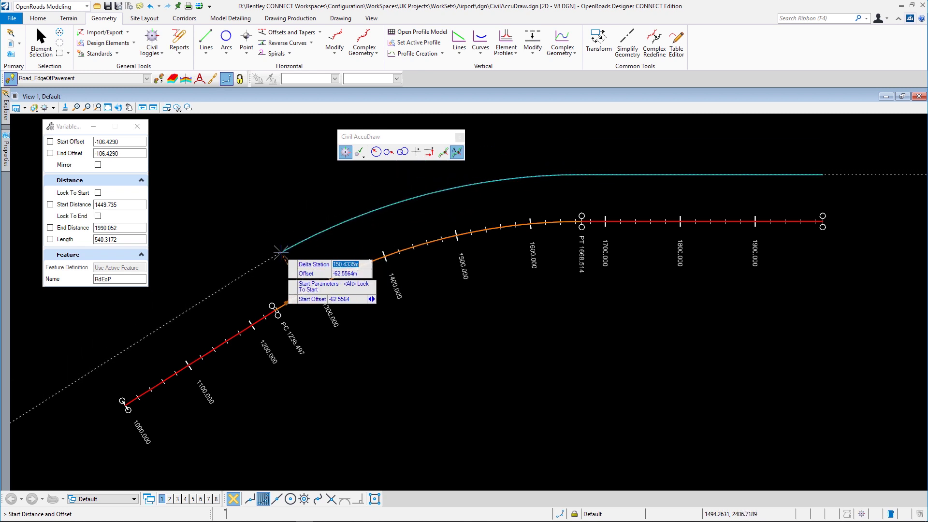
left_click(443, 152)
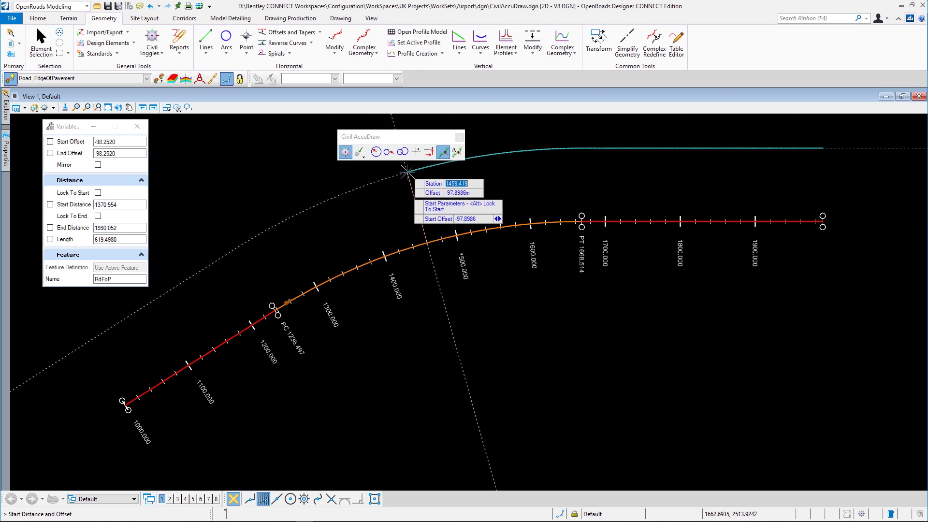
left_click(415, 152)
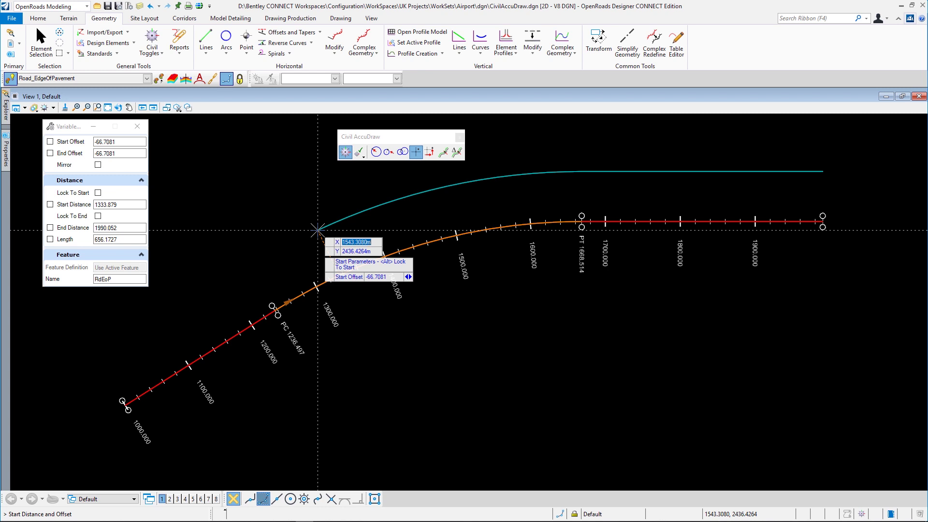
left_click(376, 152)
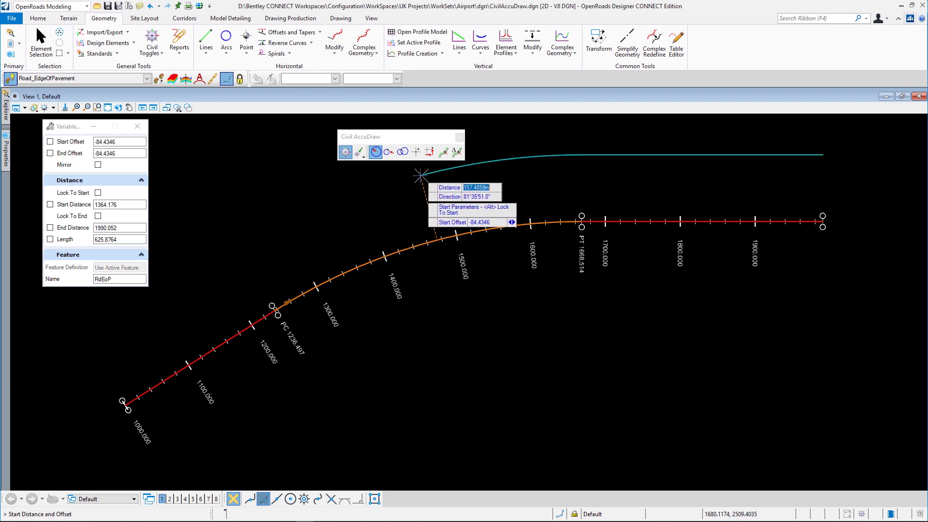
left_click(443, 153)
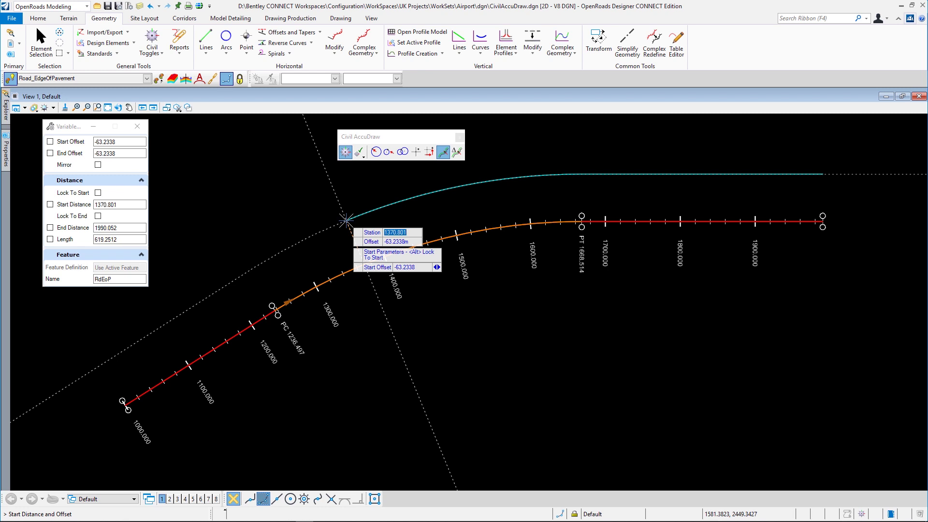
key("Tab")
key("Return")
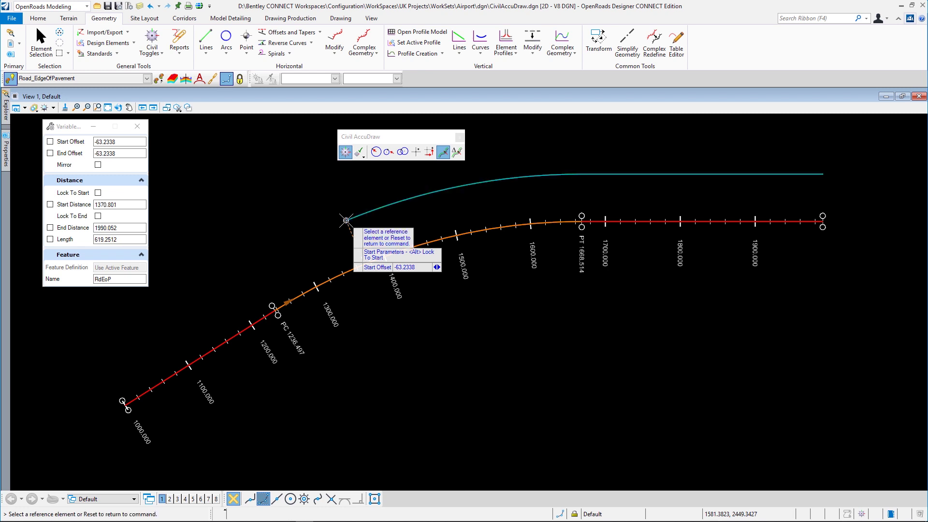
Step: Place the taper start on the alignment at station 1300 with offset -3.65
left_click(335, 276)
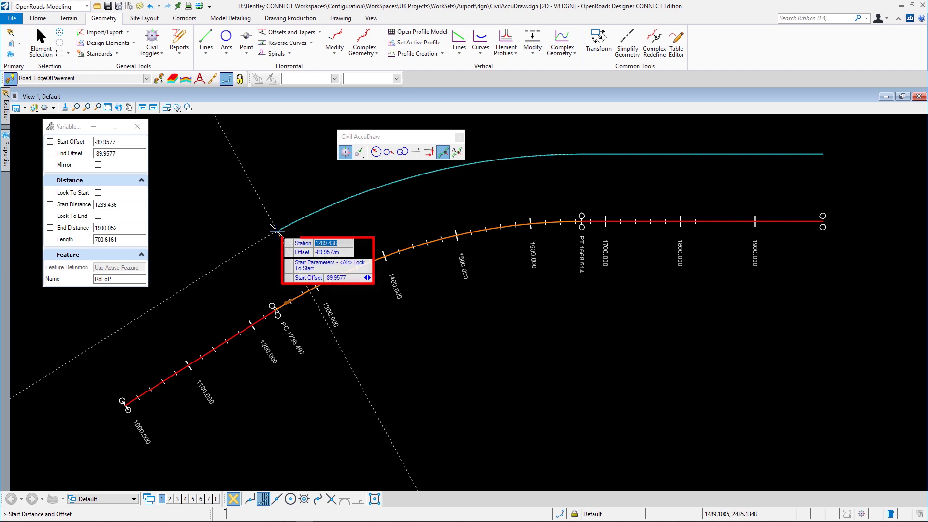
type("1200")
key("Tab")
key("Tab")
type("3")
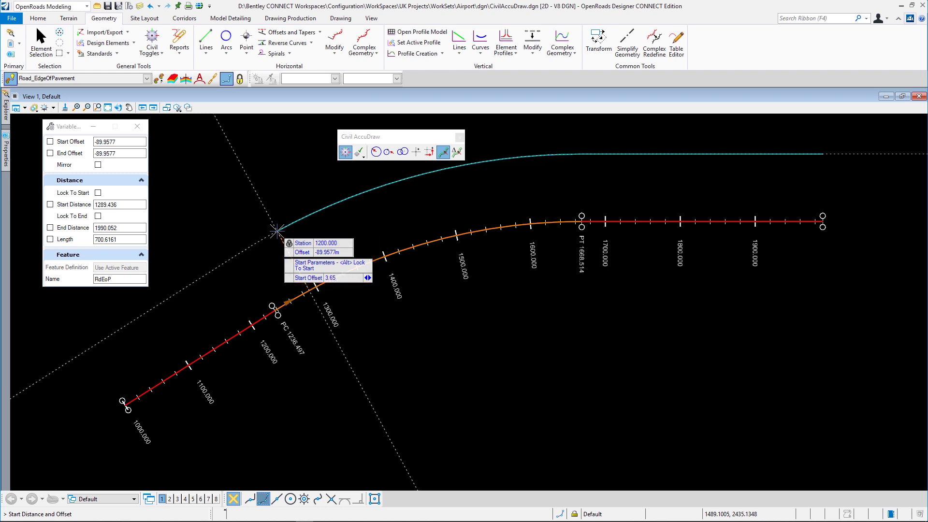
key("Tab")
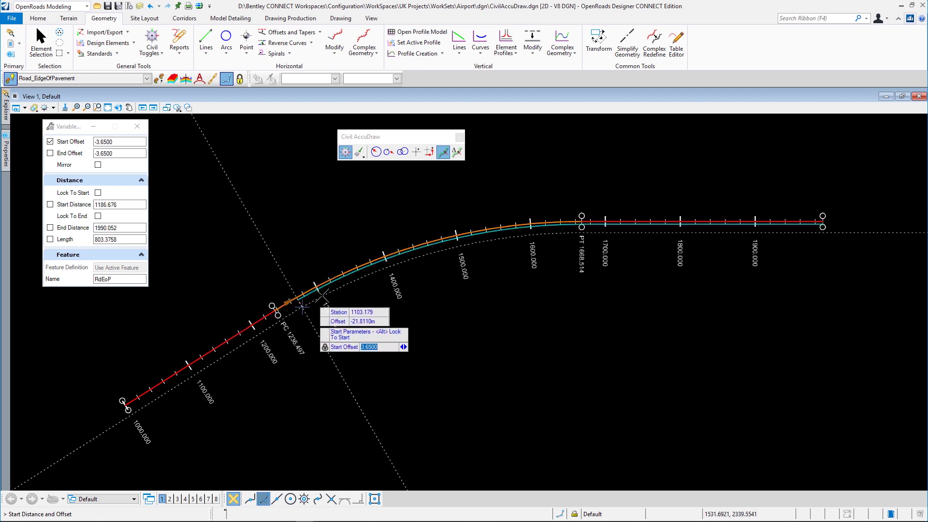
key("Tab")
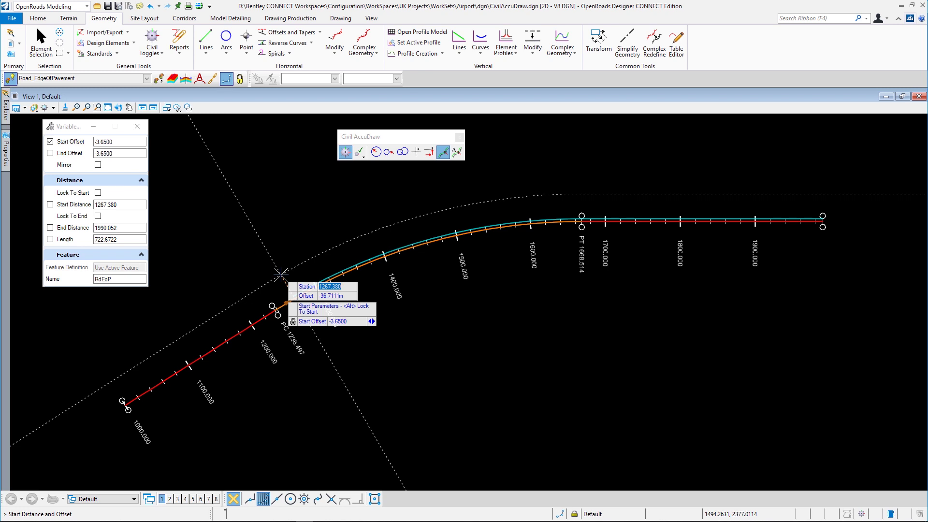
type("130")
key("Tab")
left_click(328, 243)
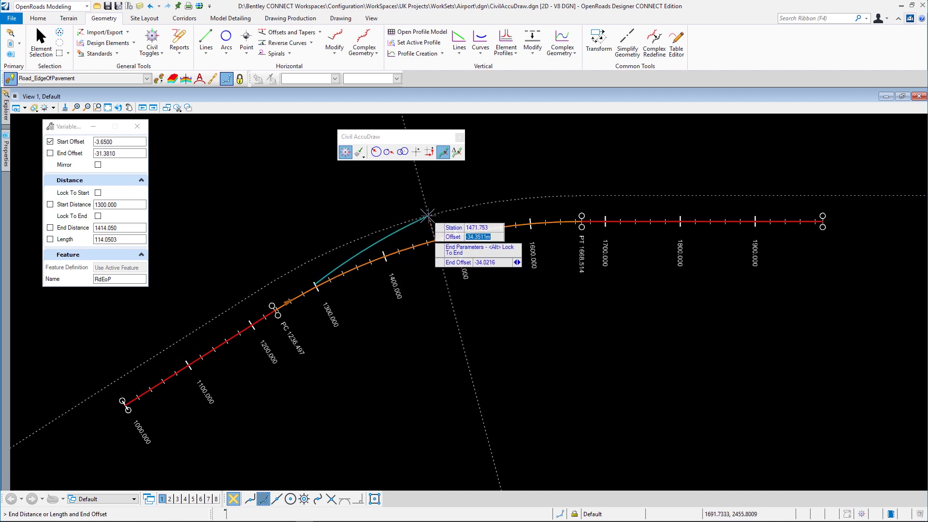
Step: Set the end offset to -7.3 and length 100, decline mirroring, and create the taper
key("Tab")
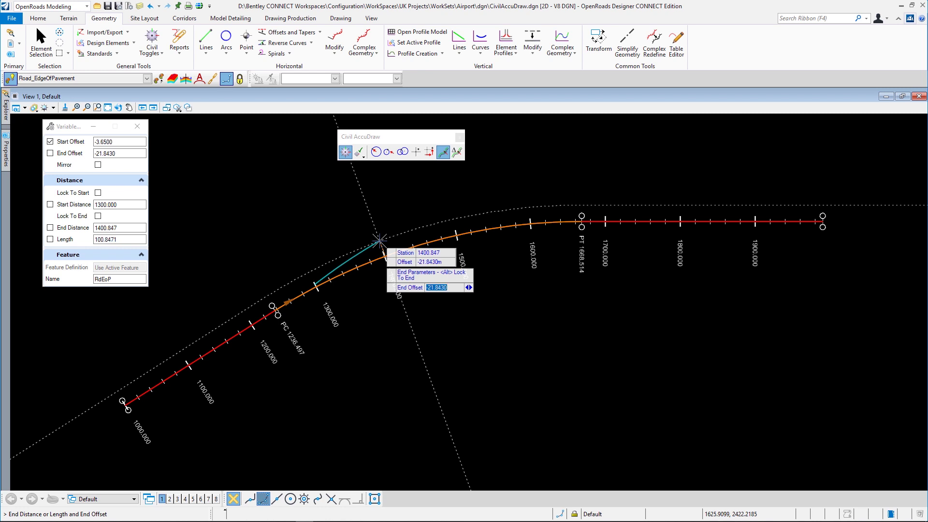
type("7")
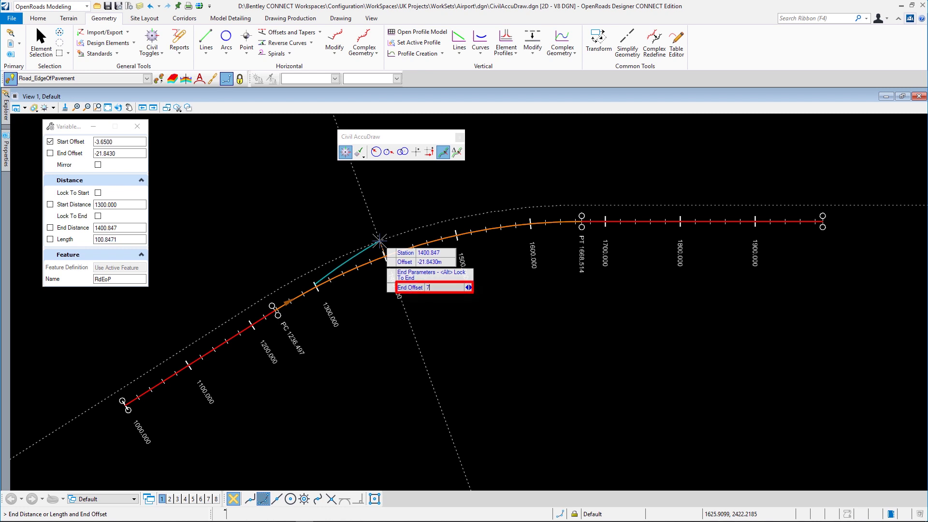
type(".3")
key("Return")
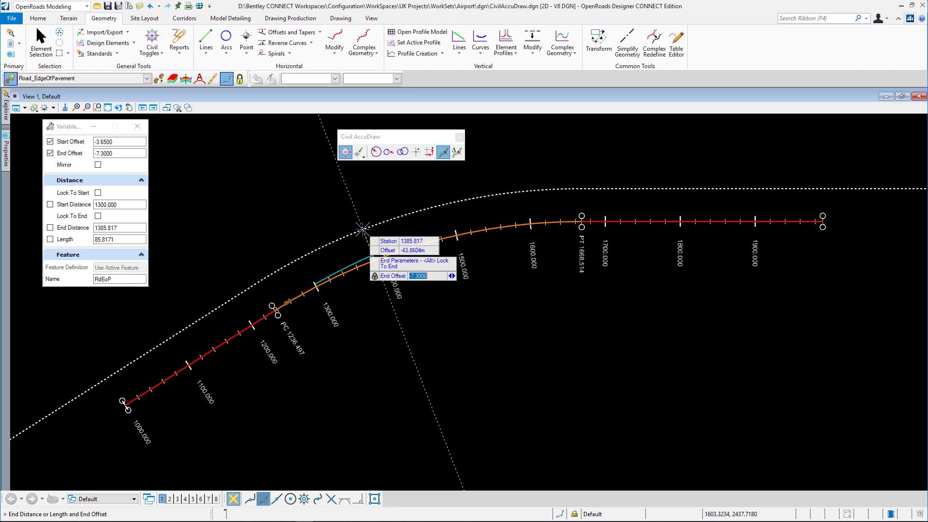
key("Right")
key("Right")
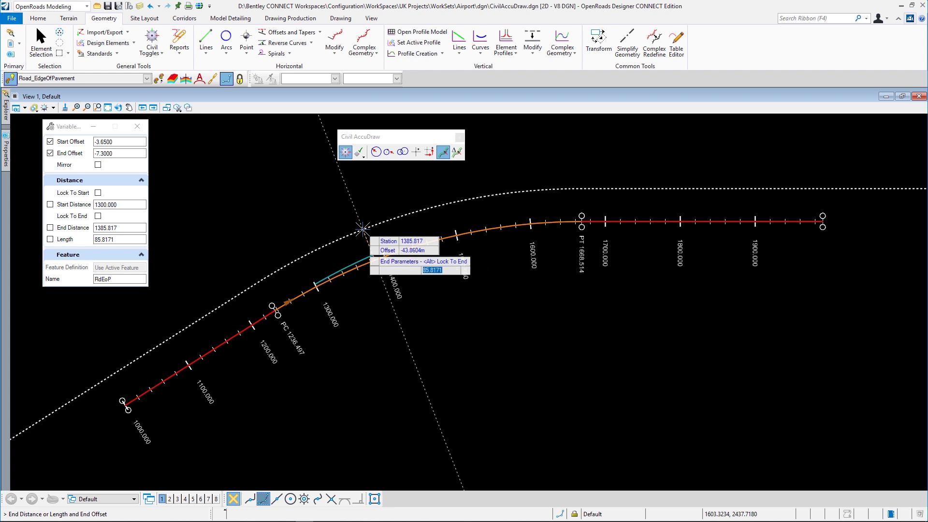
type("1")
key("Right")
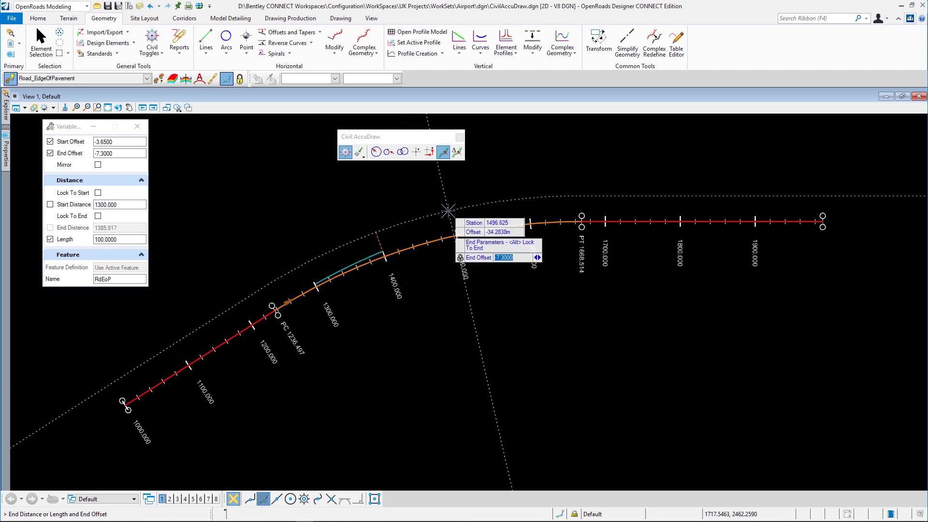
key("Return")
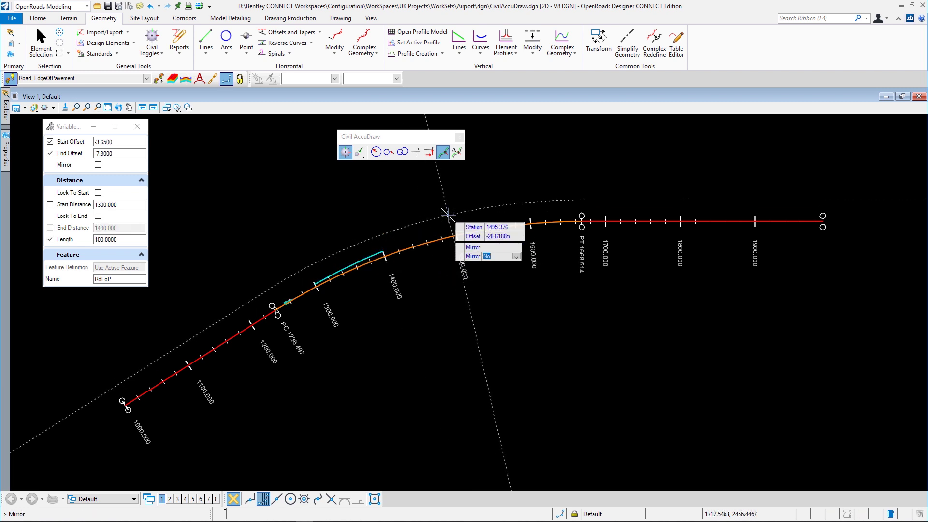
key("Return")
key("Escape")
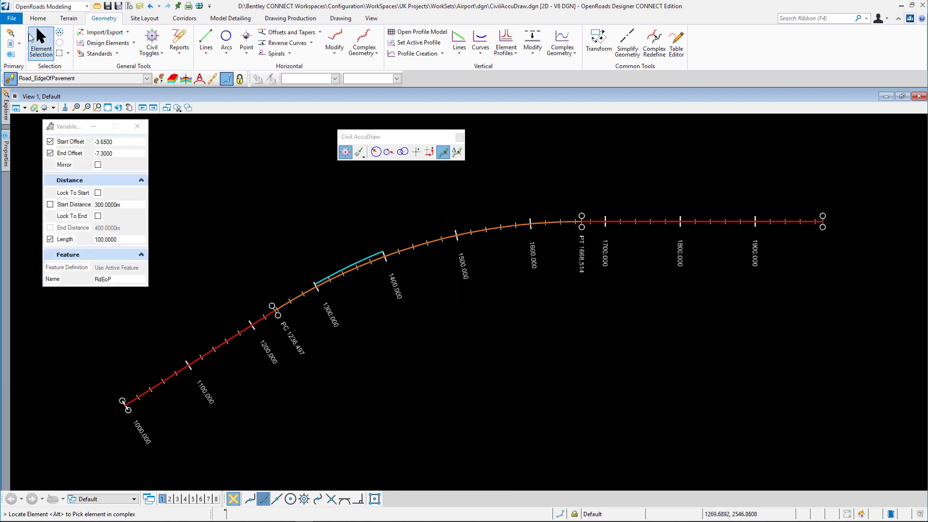
Step: Edit the taper's start station label to 1350, then clear the selection
scroll(358, 264, "up", 6)
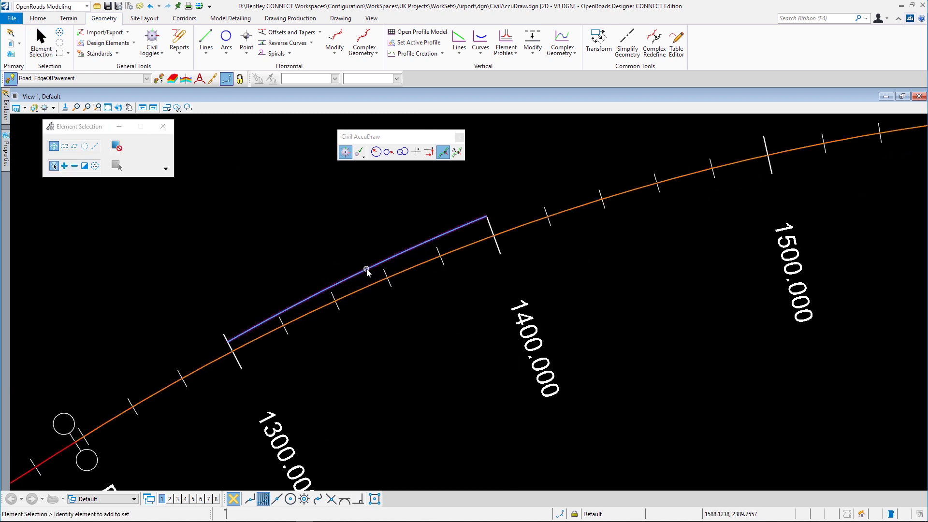
left_click(366, 270)
scroll(314, 373, "up", 2)
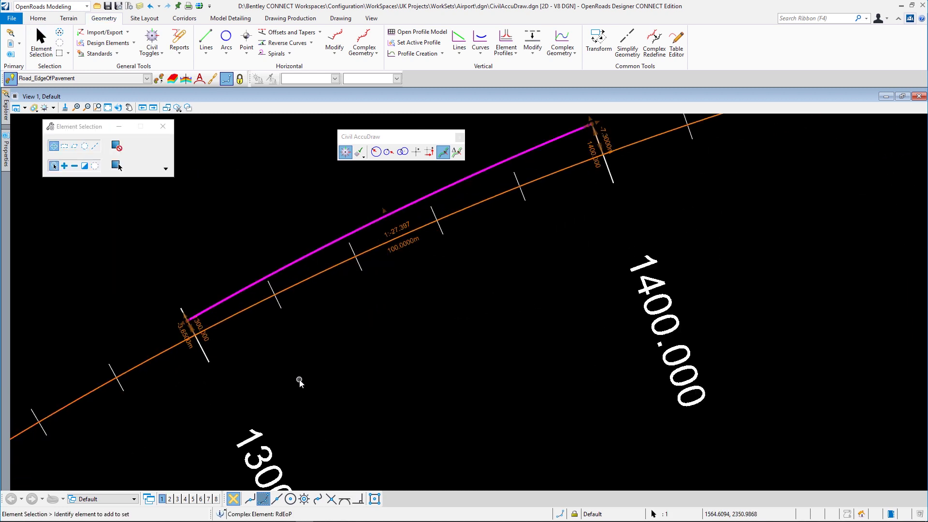
left_click(208, 340)
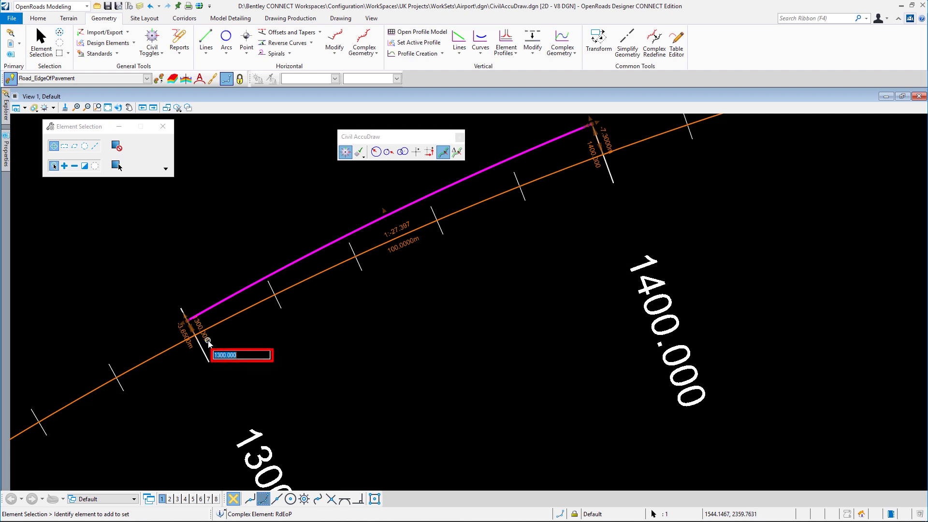
type("1350")
key("Return")
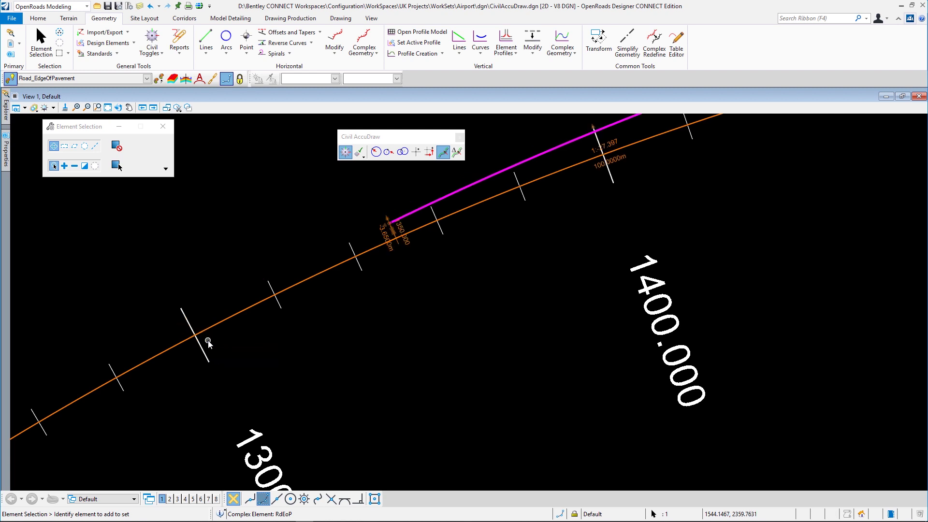
scroll(213, 438, "down", 2)
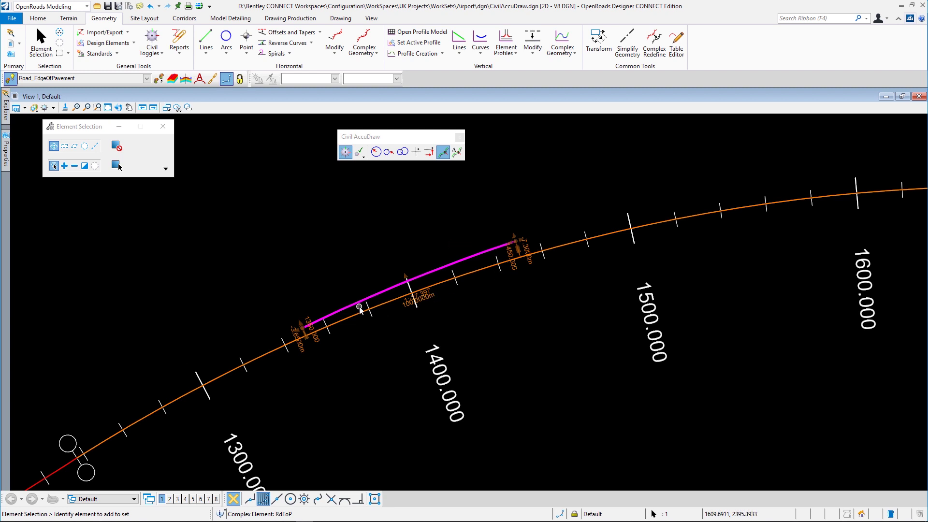
left_click(315, 257)
scroll(166, 306, "down", 3)
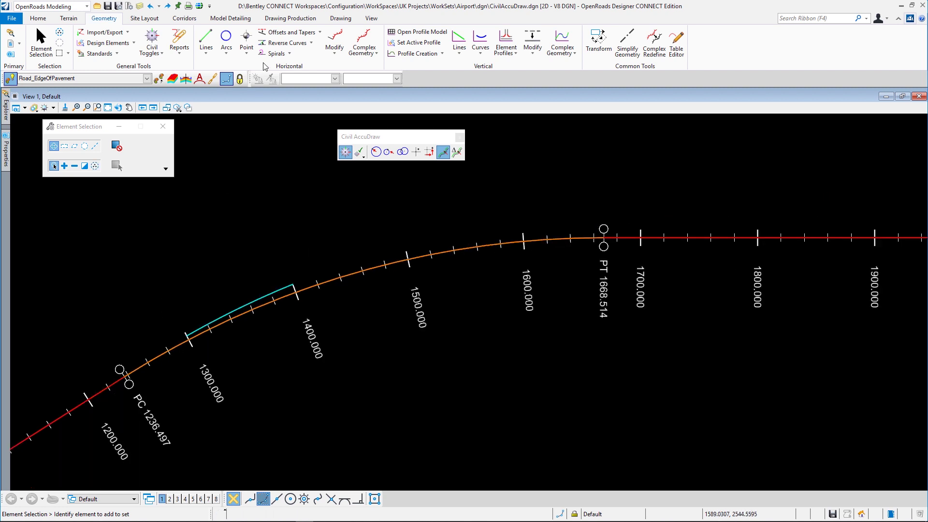
Step: Start a partial single offset on the road alignment with offset locked at 7.3
left_click(319, 33)
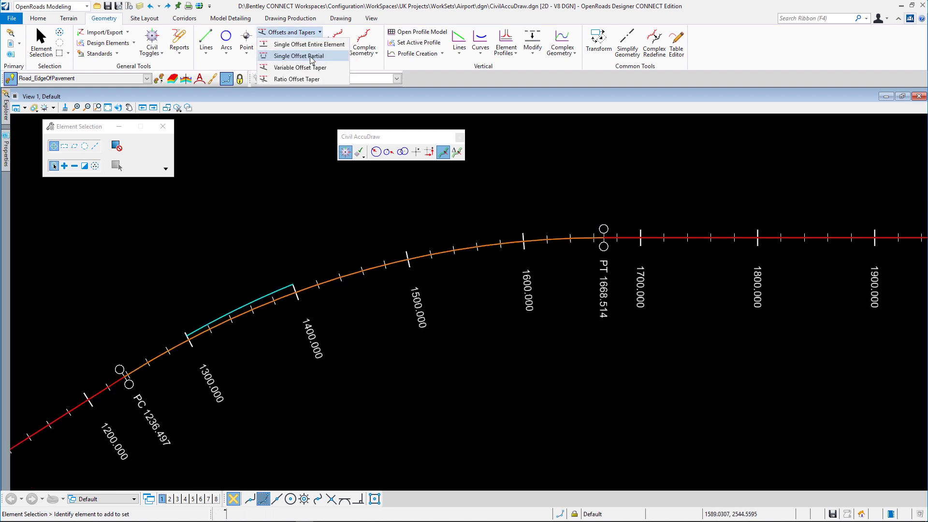
left_click(311, 57)
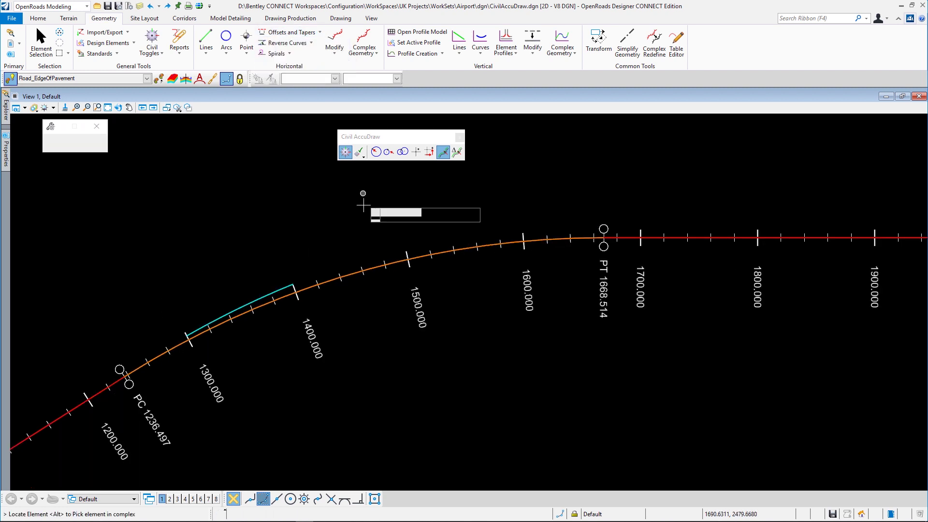
left_click(348, 260)
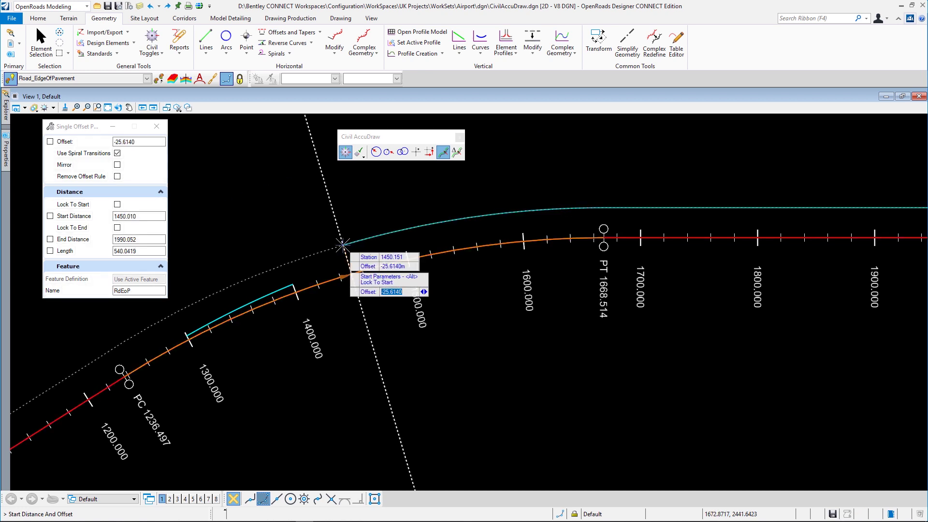
type("7.3")
key("Return")
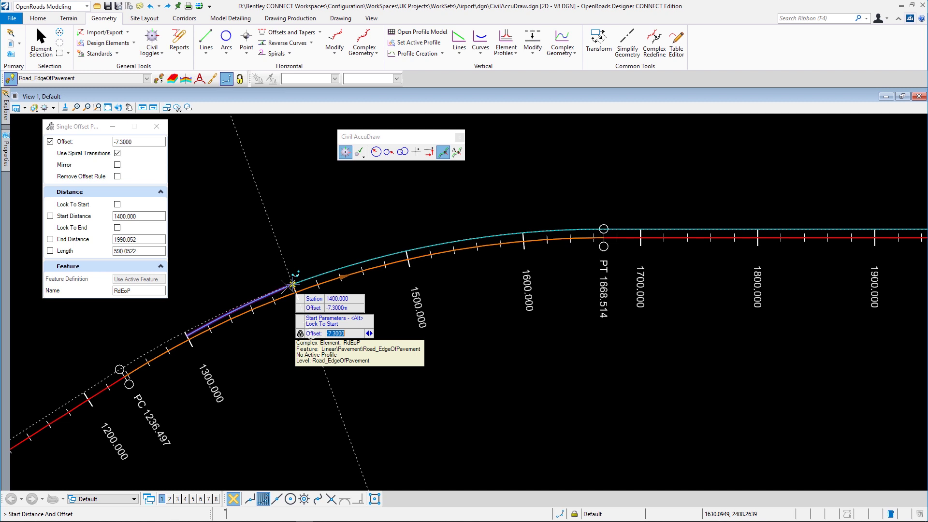
Step: Start the offset at station 1400, lock length 300, and create it without mirroring
left_click(292, 284)
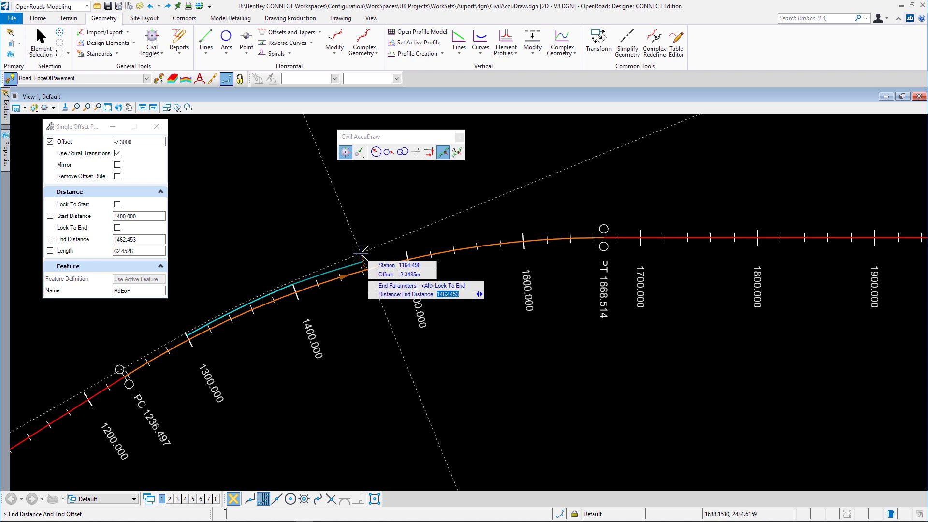
key("Right")
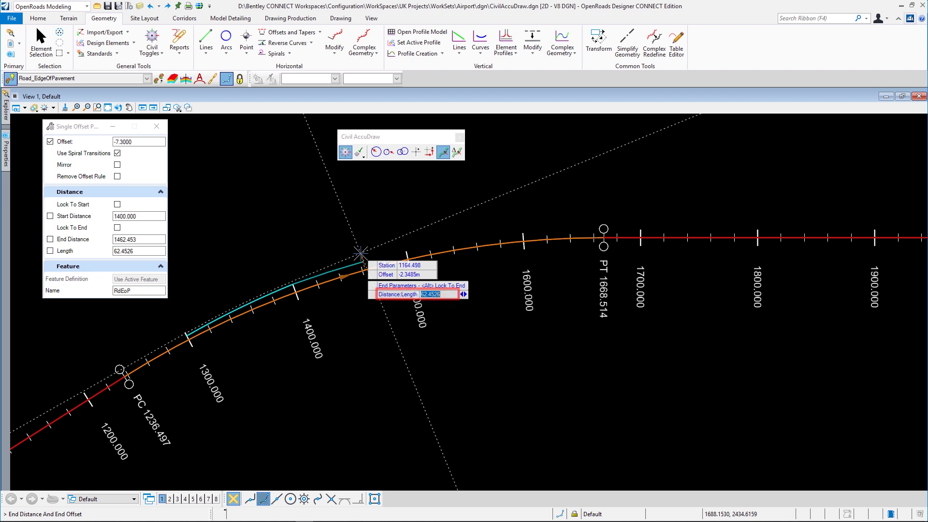
type("300")
key("Return")
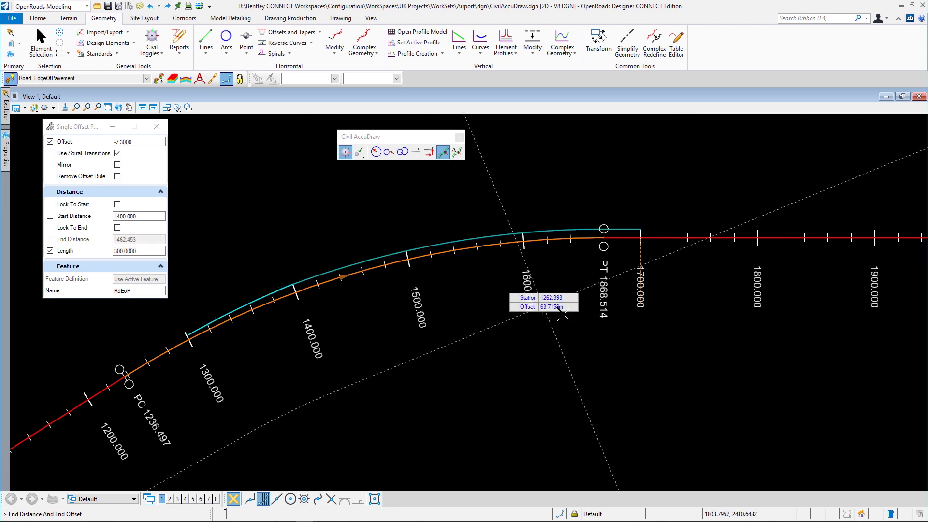
left_click(556, 339)
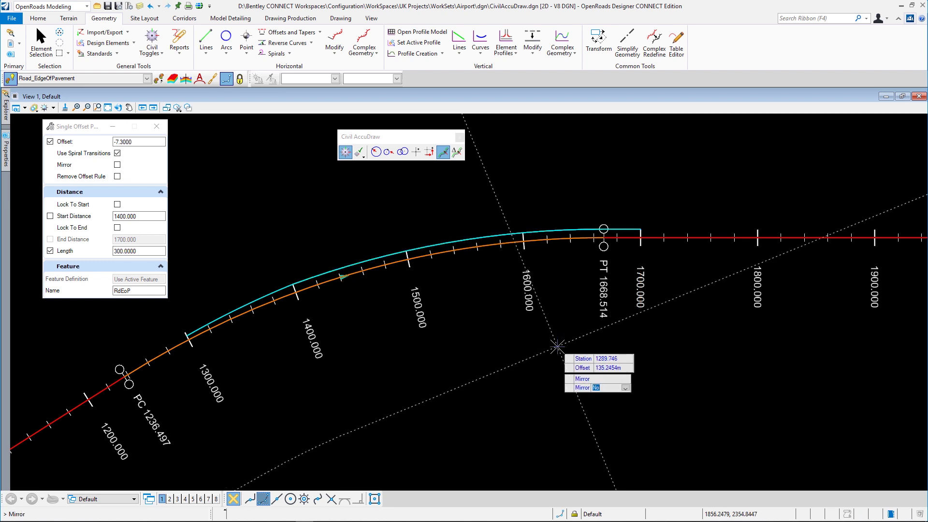
left_click(557, 346)
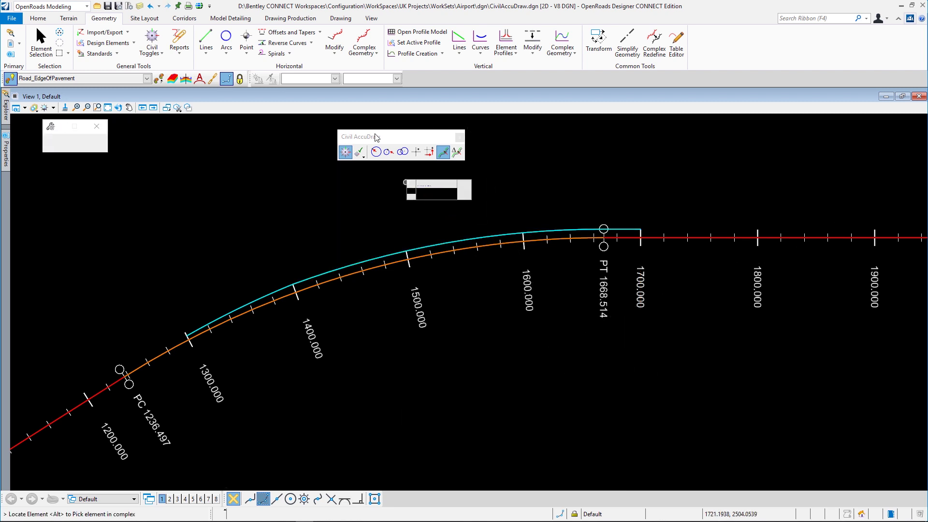
left_click(320, 34)
left_click(299, 67)
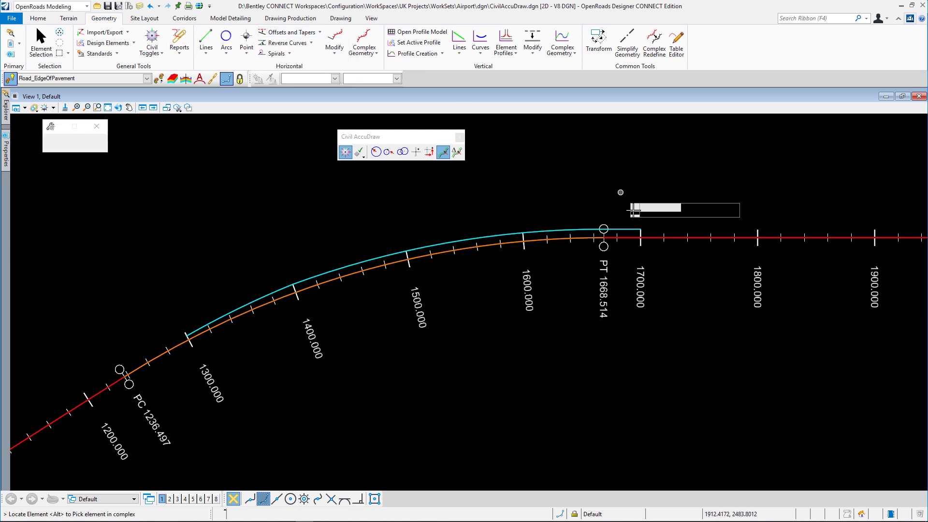
Step: Create a taper from station 1700, narrowing offset 7.3 to 3.65 over 100 m, no mirror
left_click(649, 236)
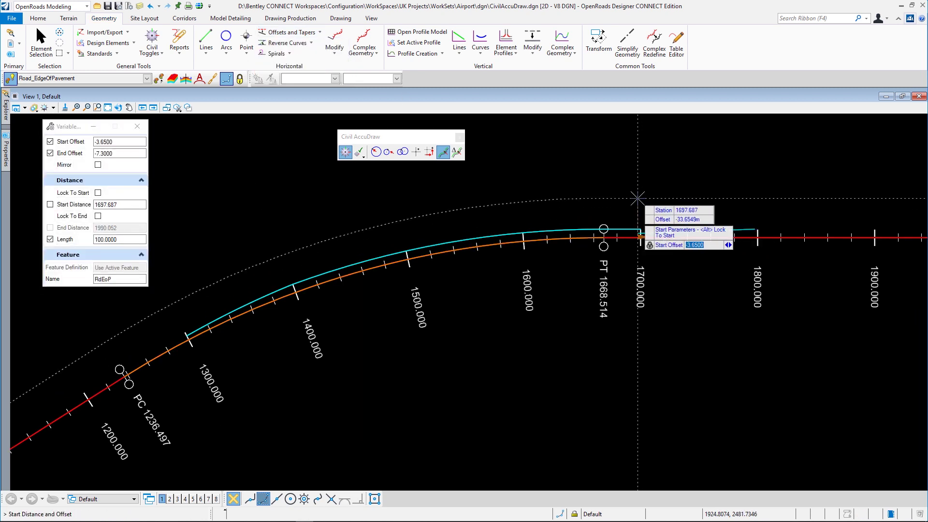
type("7.")
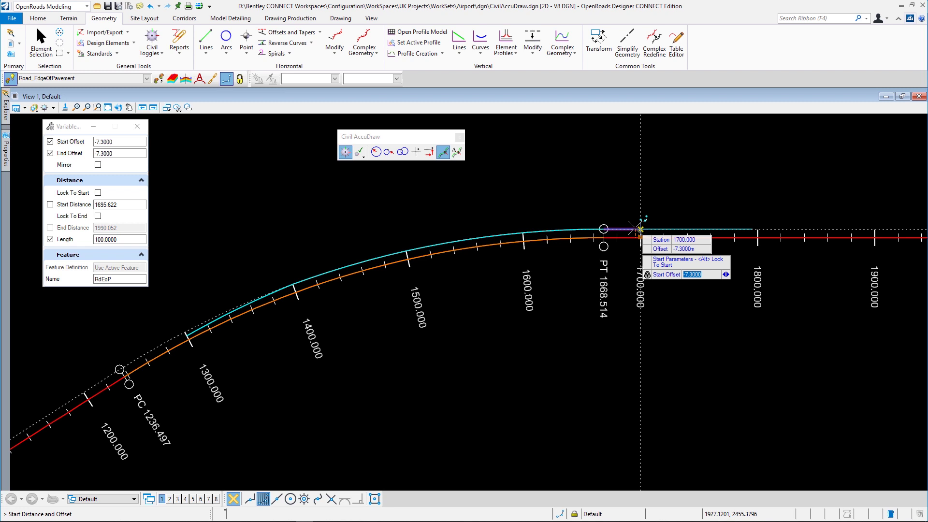
left_click(641, 229)
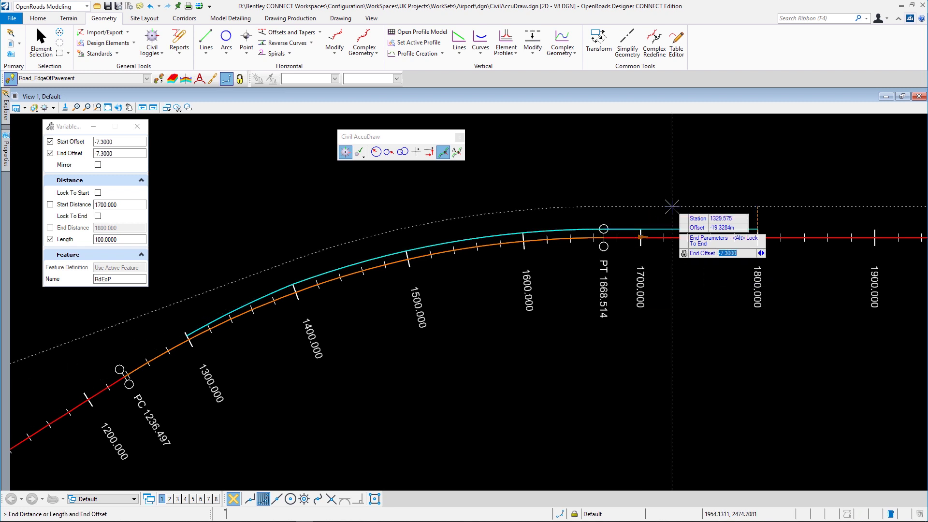
type("3.65")
key("Return")
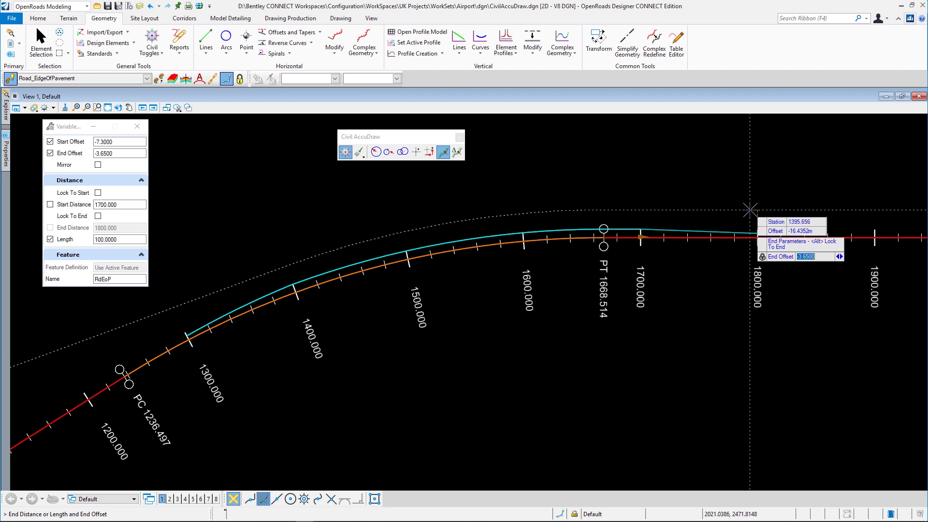
key("Return")
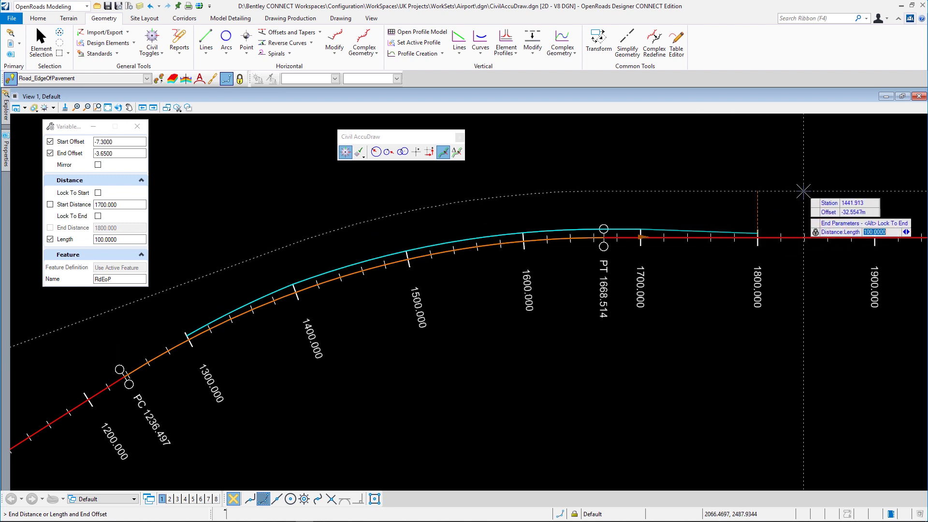
key("Return")
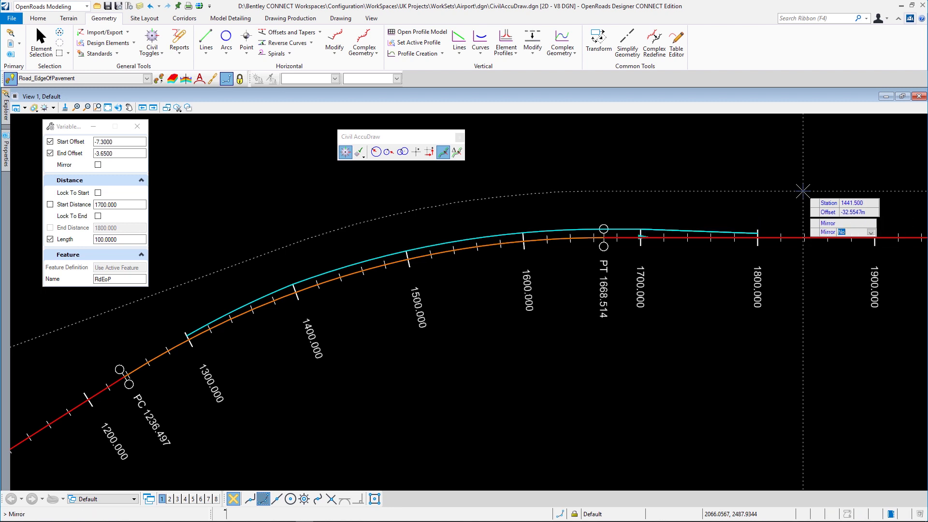
left_click(802, 191)
left_click(41, 43)
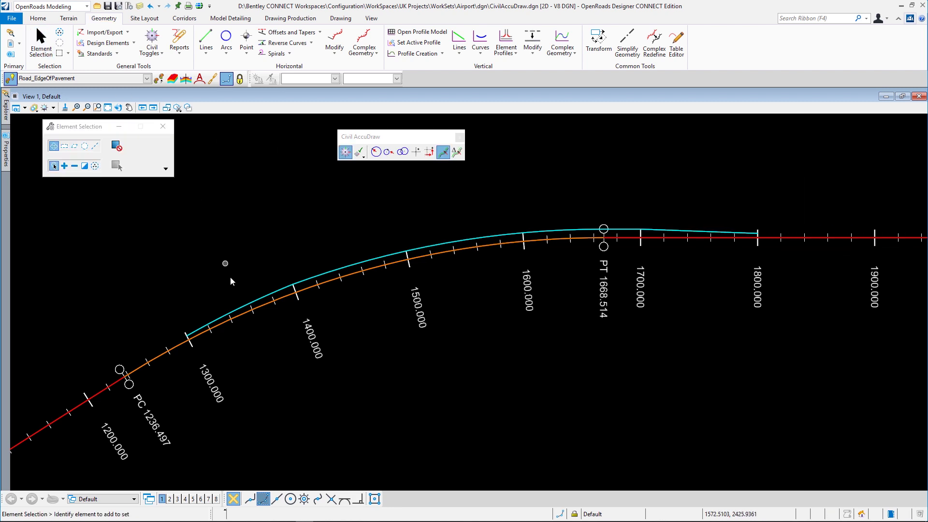
Step: Change the first taper's start station to 1400
left_click(244, 307)
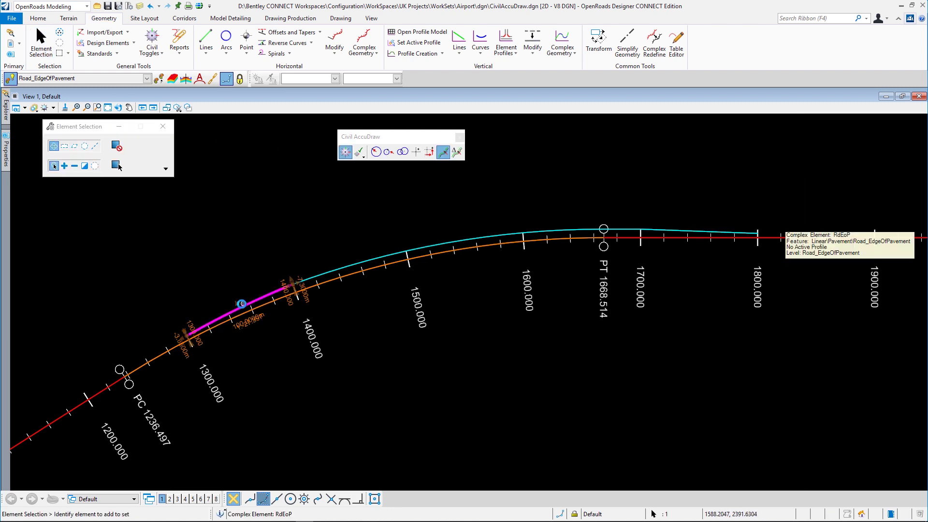
left_click(189, 327)
type("14")
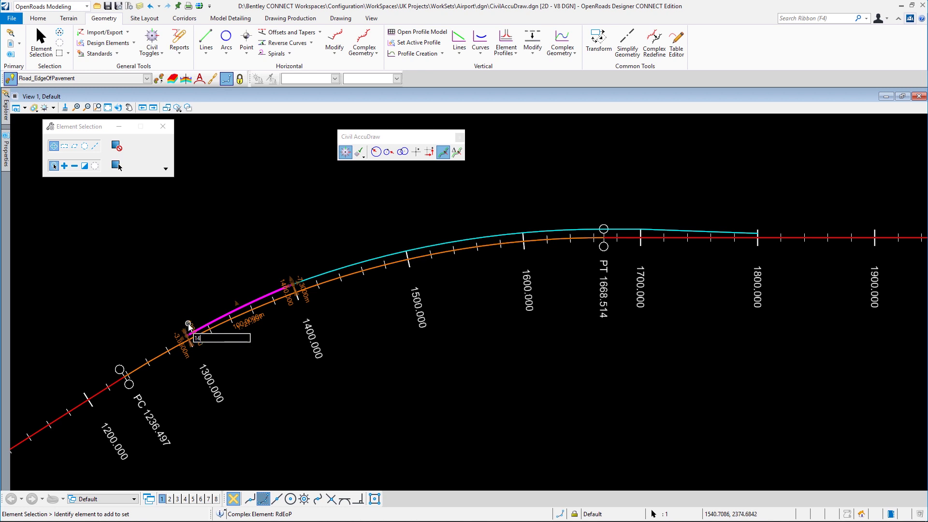
type("00")
key("Return")
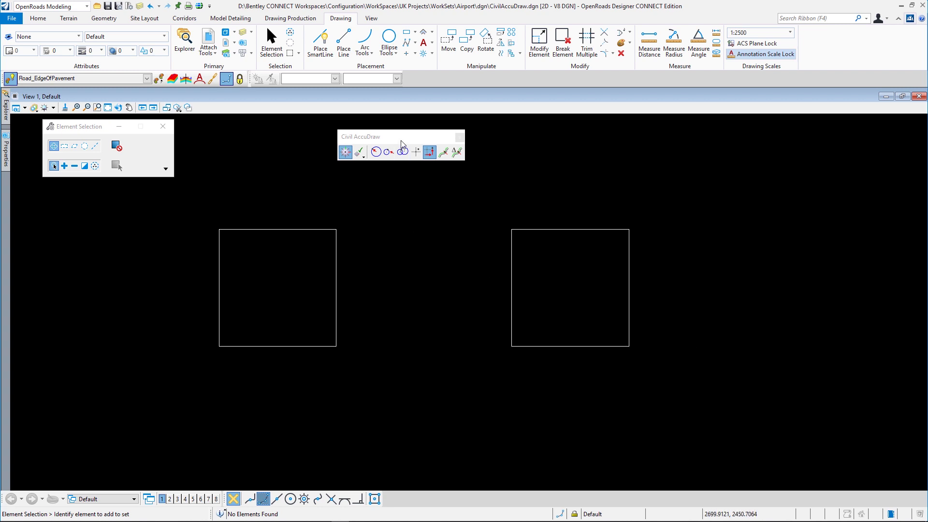
Step: Start the Line tool and set Civil AccuDraw to Distance-Distance mode
left_click_drag(389, 138, 415, 136)
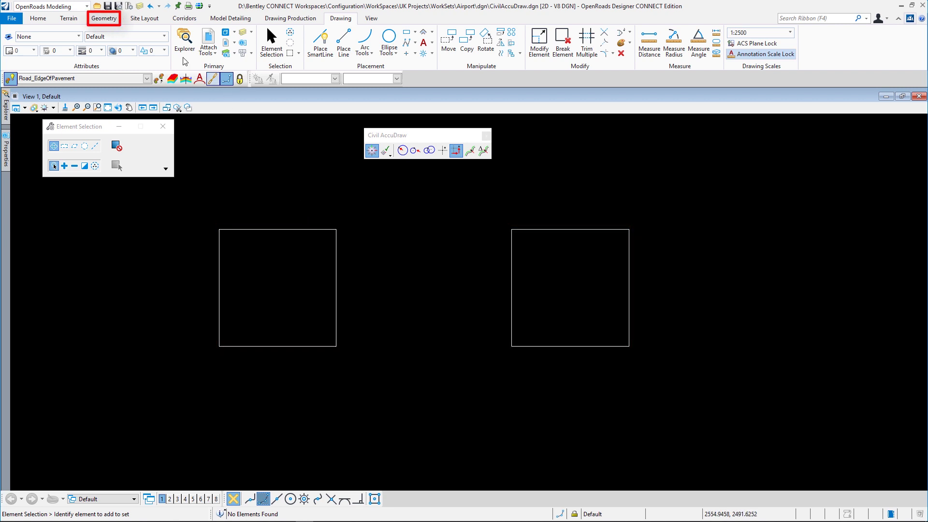
left_click(104, 19)
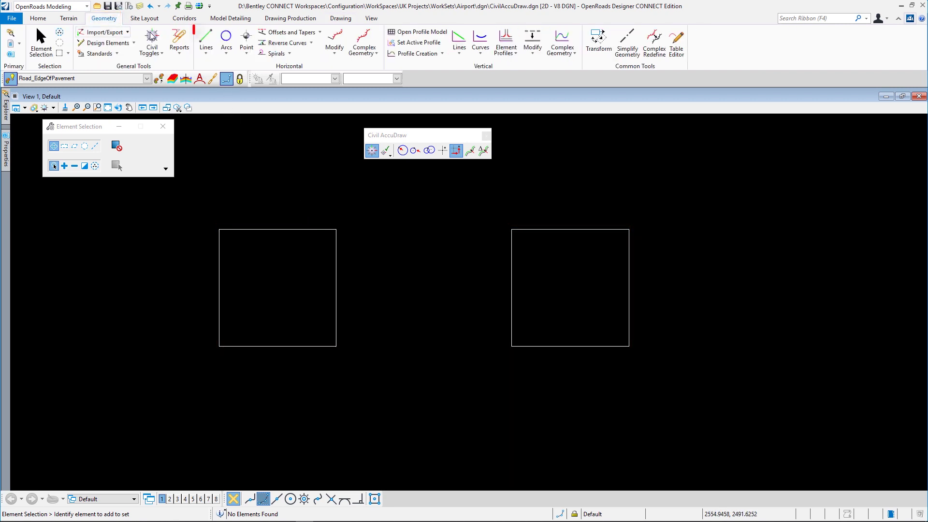
left_click(206, 37)
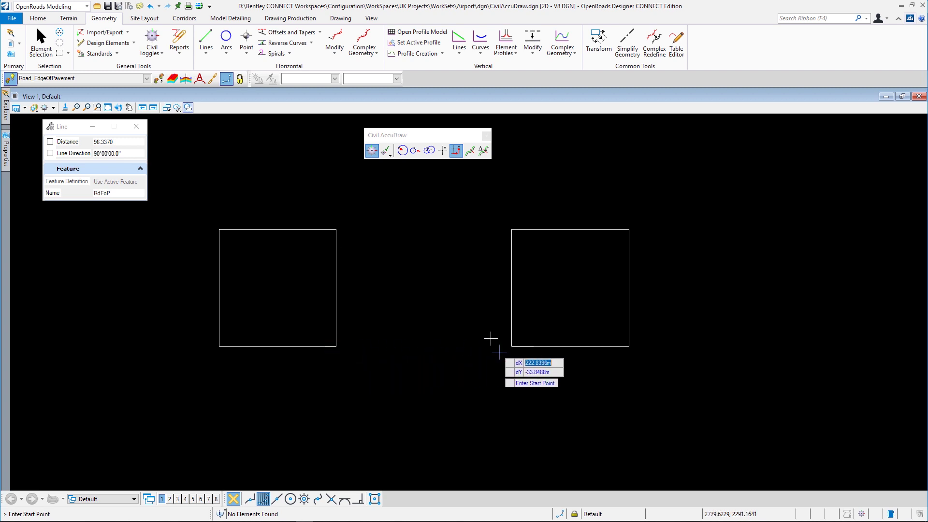
left_click(429, 153)
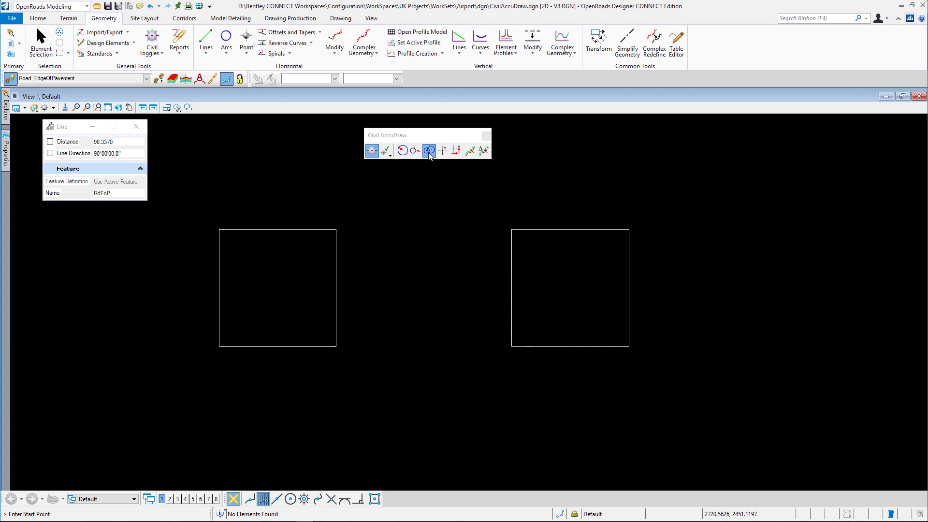
Step: Pick the inner top corners of the left and right squares as the two distance references
left_click_drag(448, 136, 615, 129)
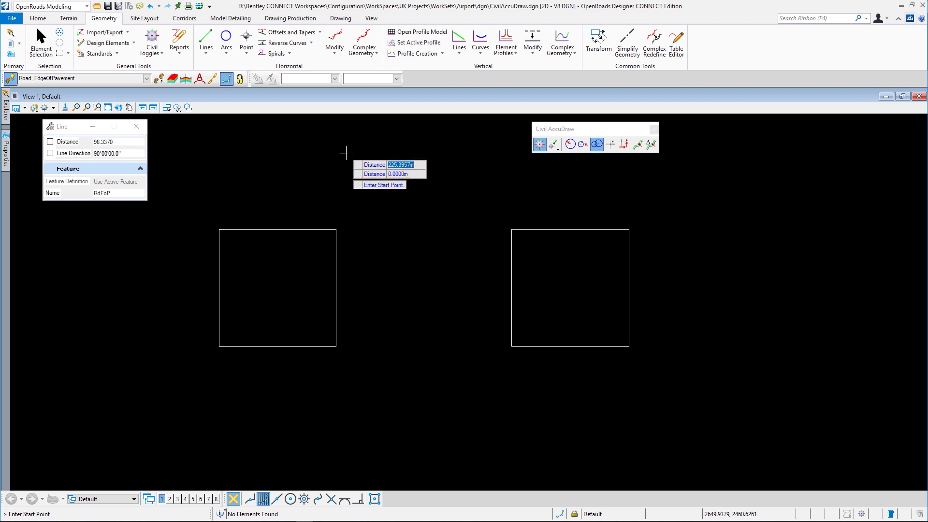
key("o")
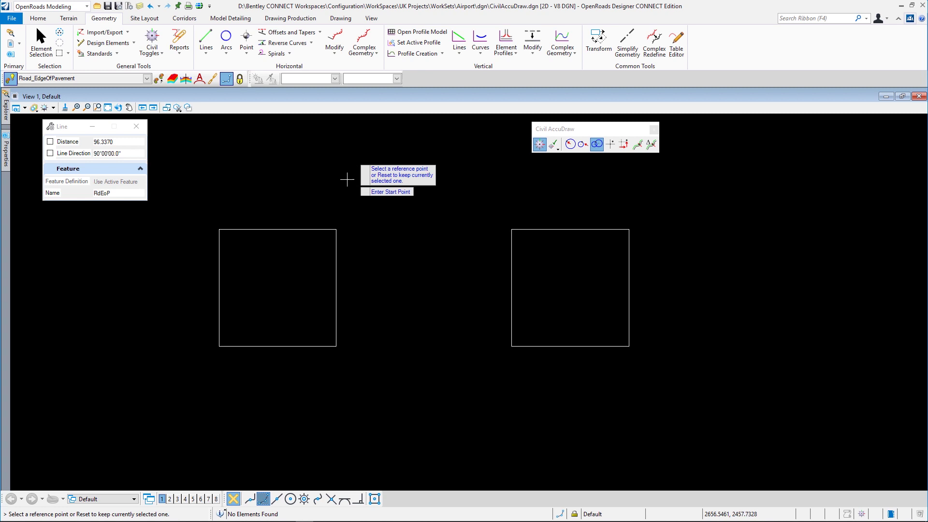
left_click(337, 227)
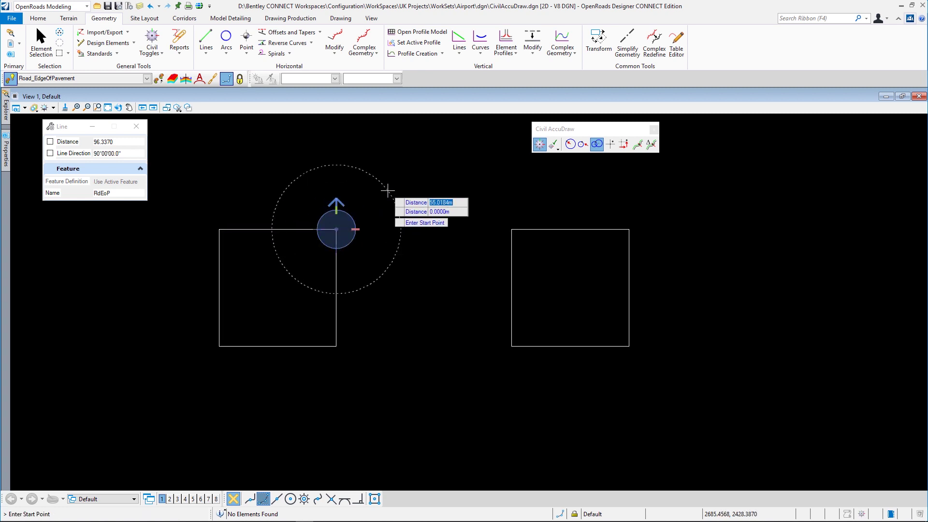
key("Tab")
key("Return")
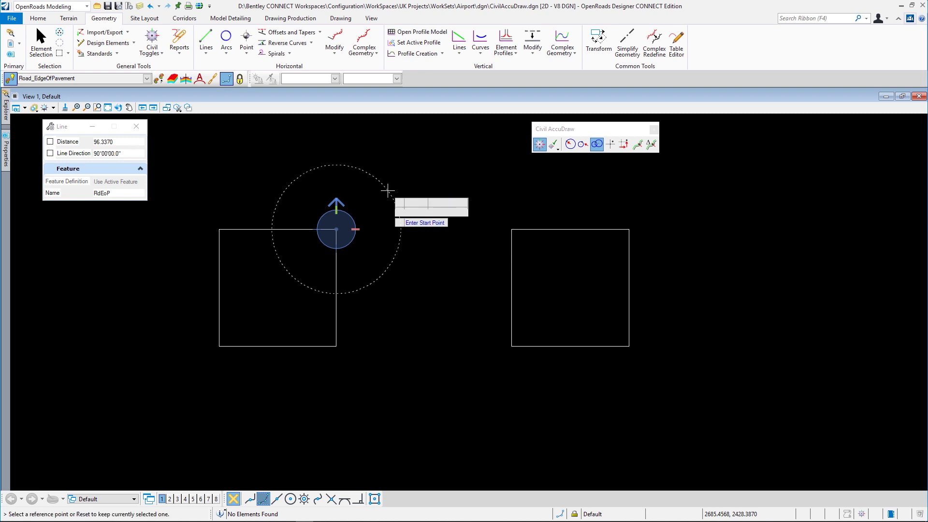
left_click(511, 226)
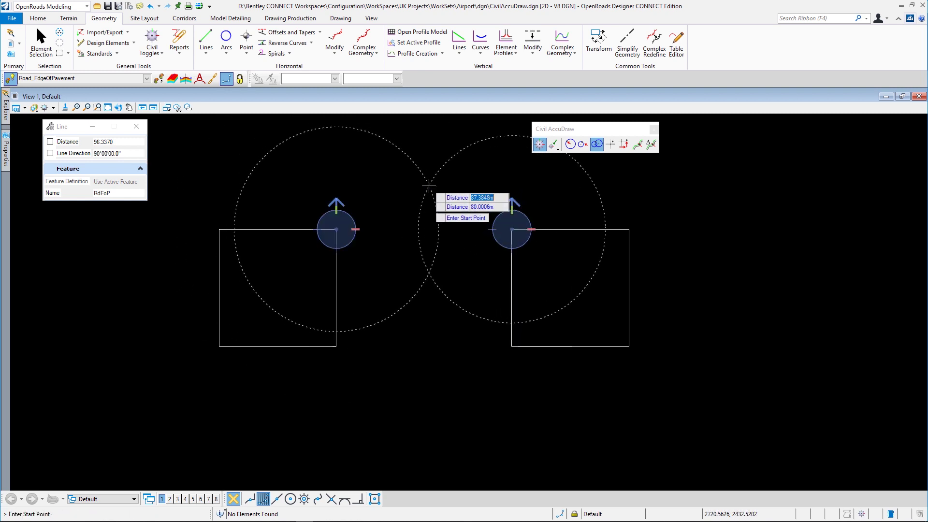
Step: Lock both distances at 150 m and place the line start at their intersection
type("150")
key("Tab")
type("150")
key("Tab")
middle_click_drag(394, 290, 382, 354)
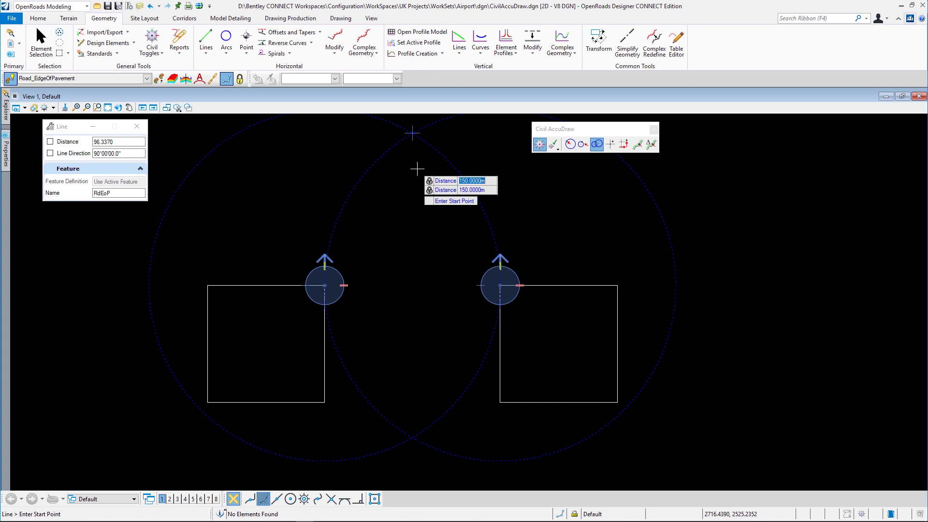
left_click(413, 133)
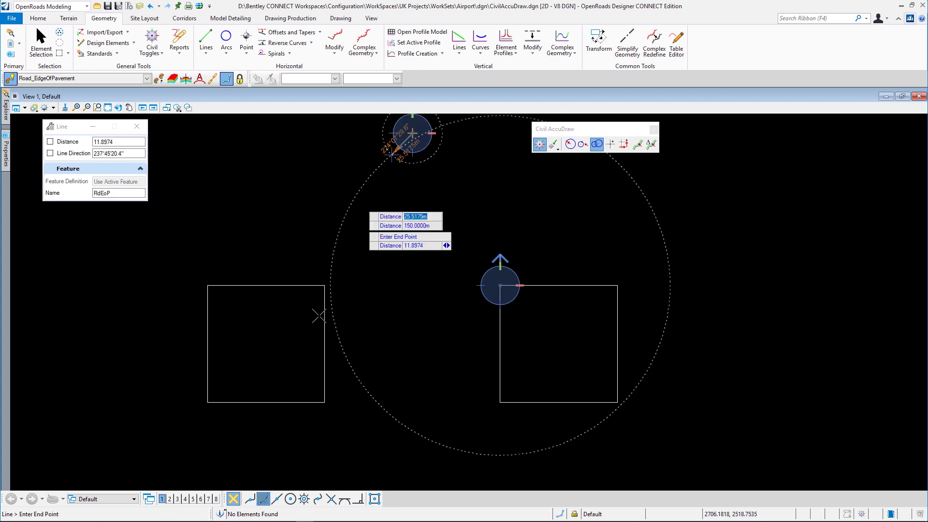
Step: Reference the left square's bottom-right corner, entering distances of 150 and 100
left_click(325, 401)
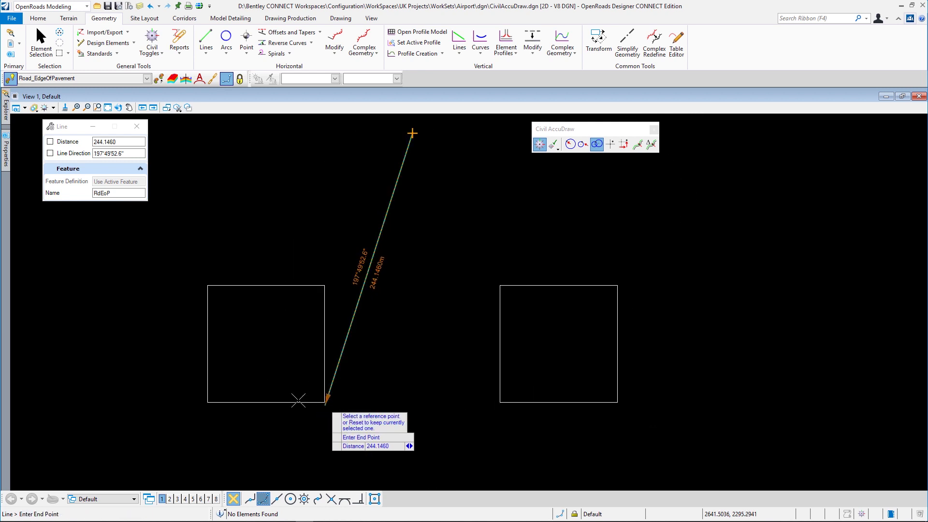
left_click(325, 401)
key("Tab")
type("150")
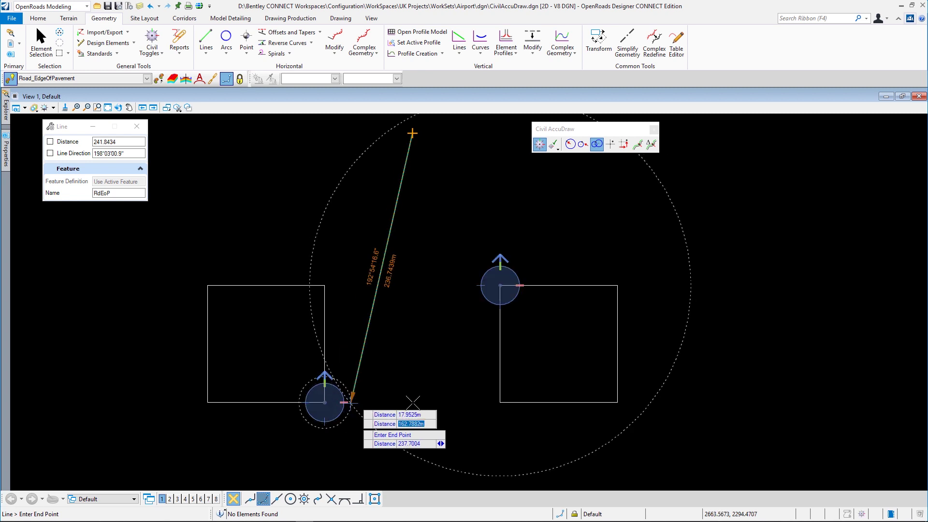
key("Tab")
type("100")
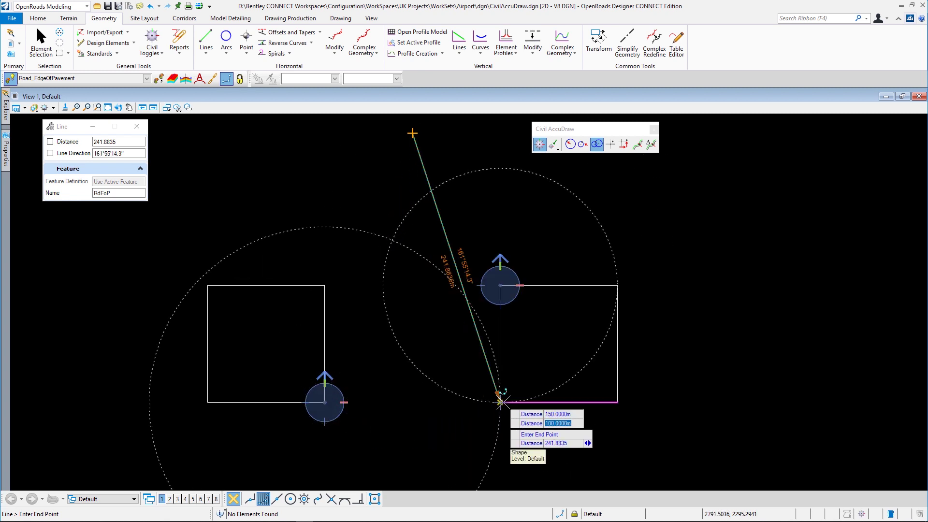
Step: Reference the right square's bottom-left corner and lock both distances at 100 m
left_click(502, 402)
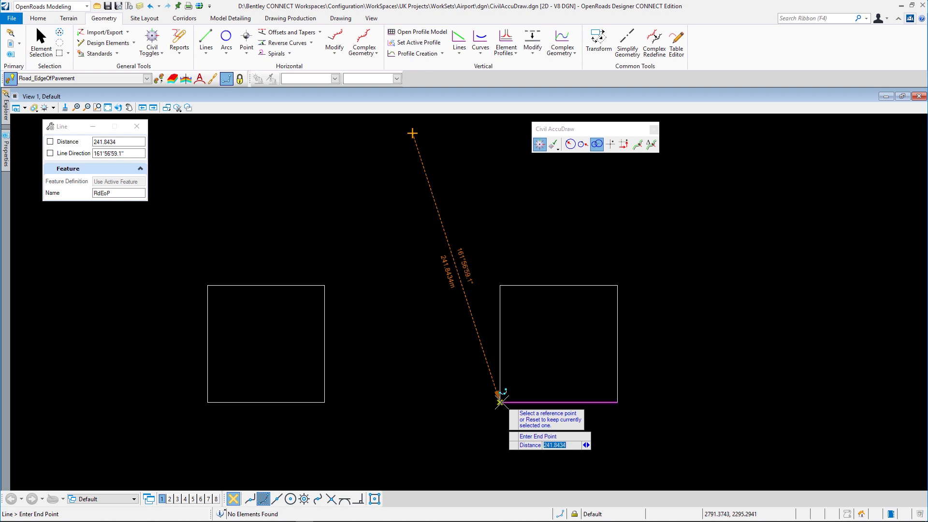
left_click(501, 401)
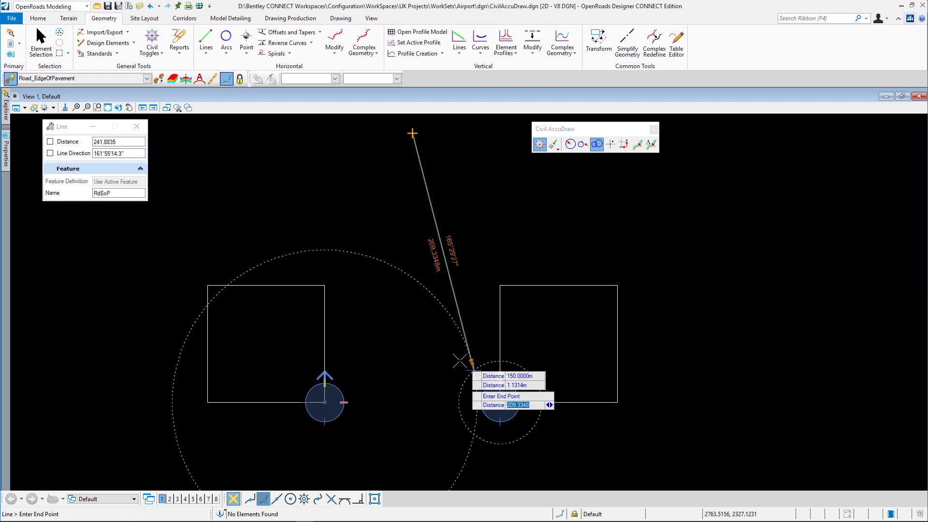
middle_click_drag(459, 362, 456, 314)
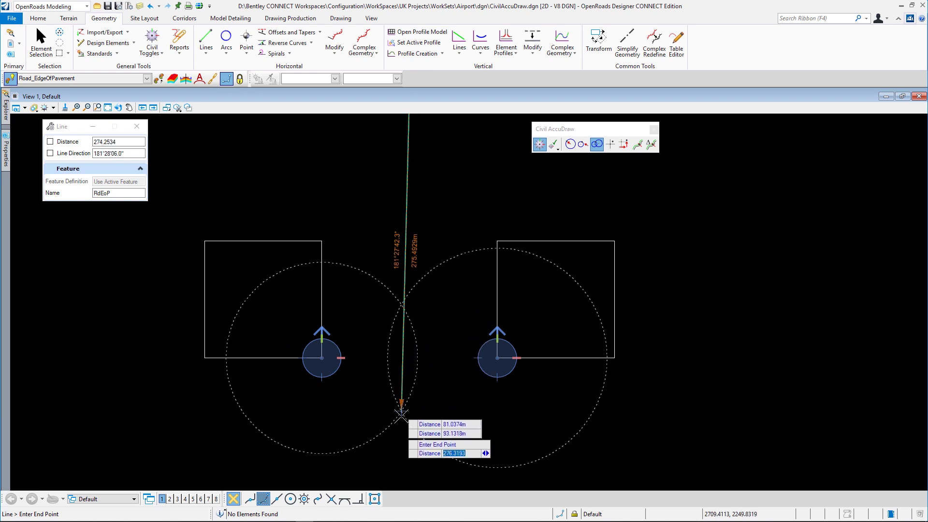
key("Tab")
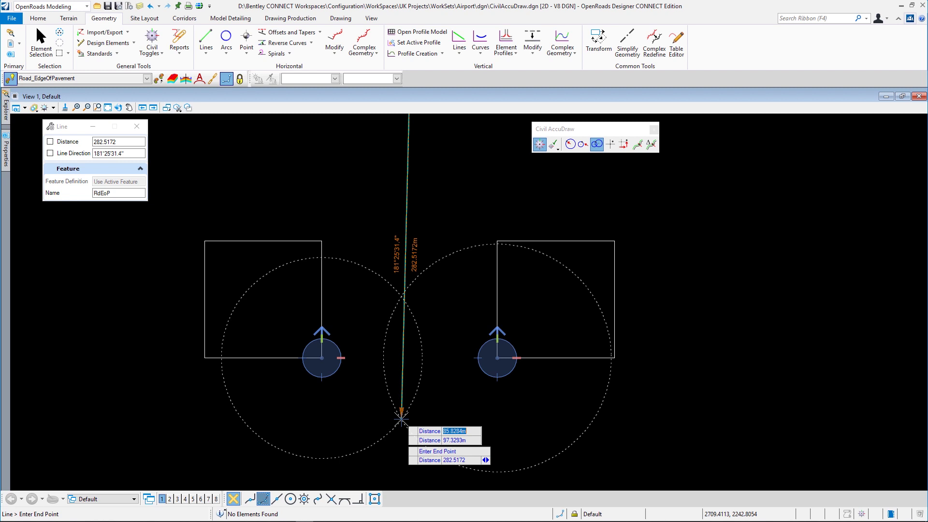
type("100")
key("Tab")
type("100")
key("Tab")
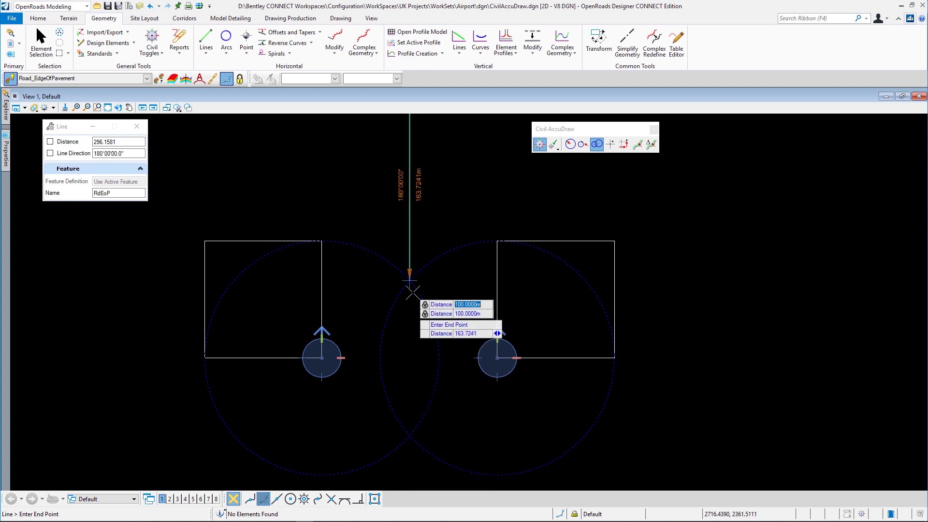
Step: Place the line's end at the 100 m intersection and stop drawing lines
left_click(410, 432)
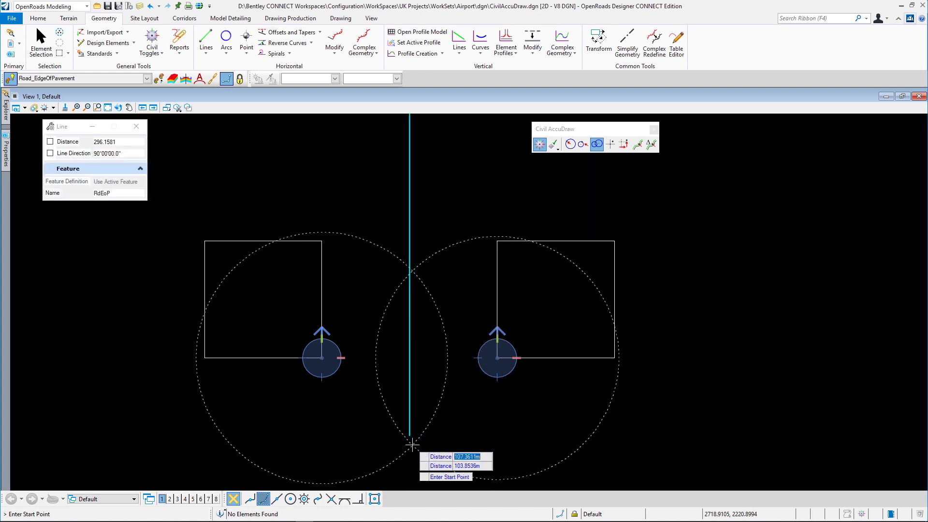
scroll(416, 432, "down", 1)
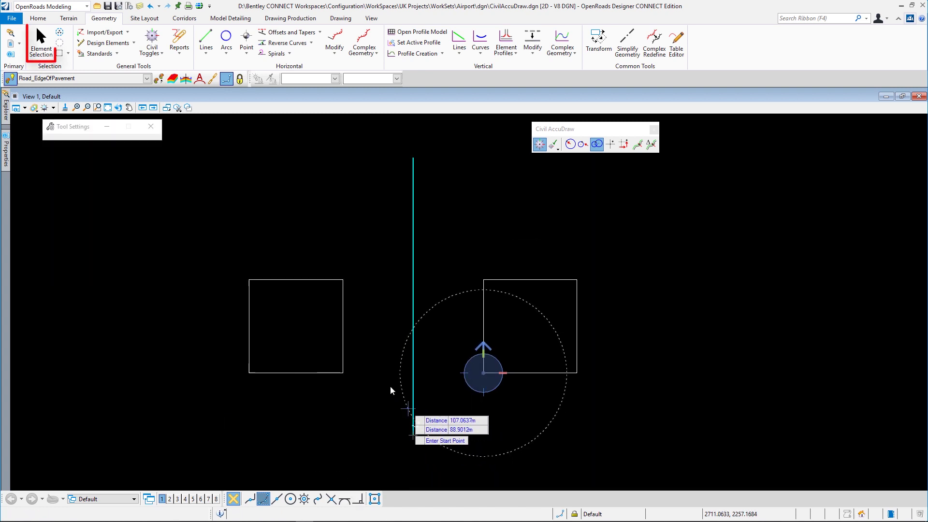
key("Escape")
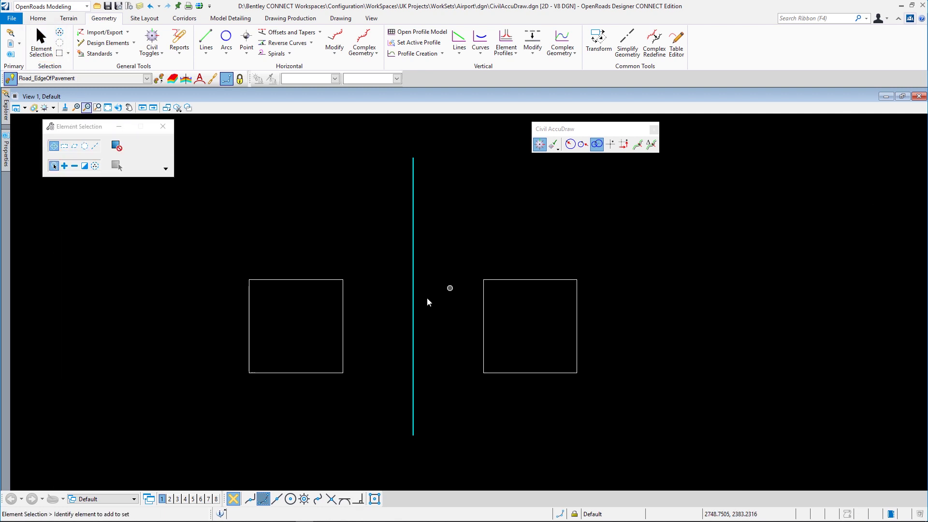
Step: Change the line's upper-left and upper-right 150 m distance rules to 120 m
left_click(412, 299)
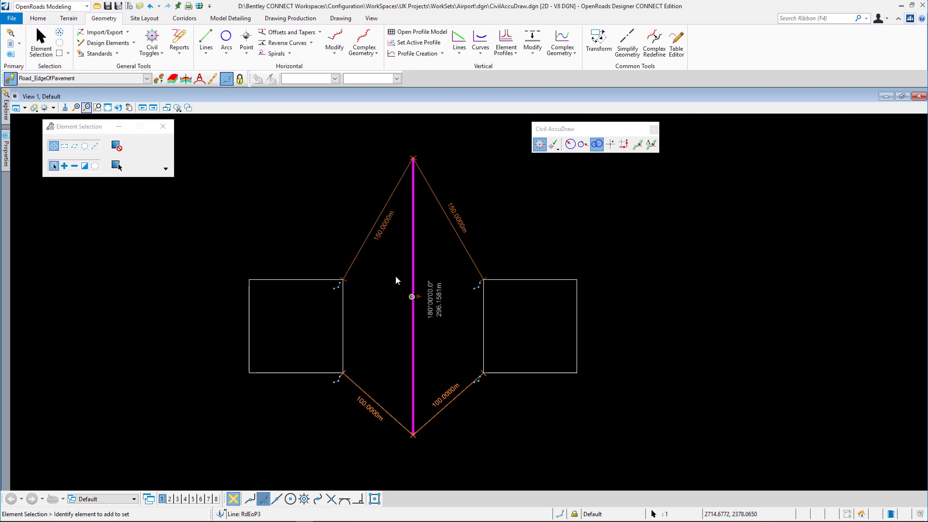
left_click(379, 240)
type("120.0000m")
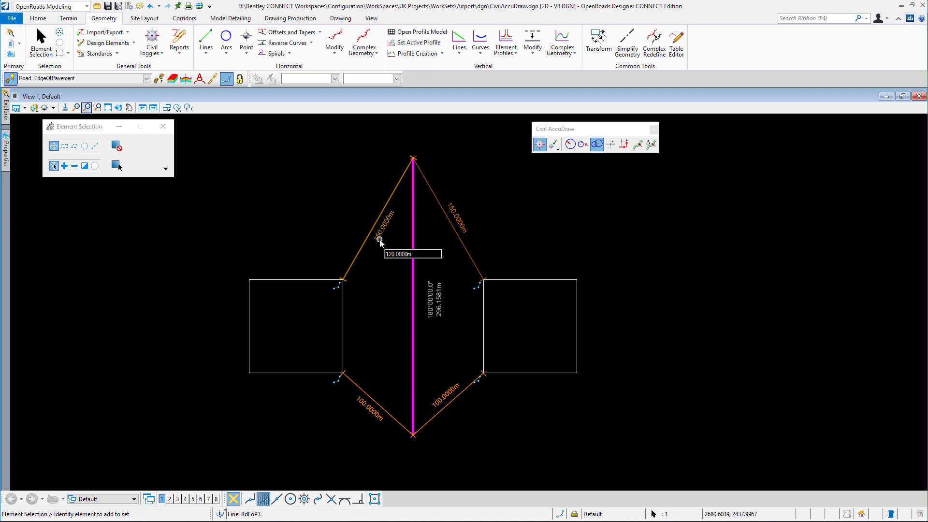
key("Return")
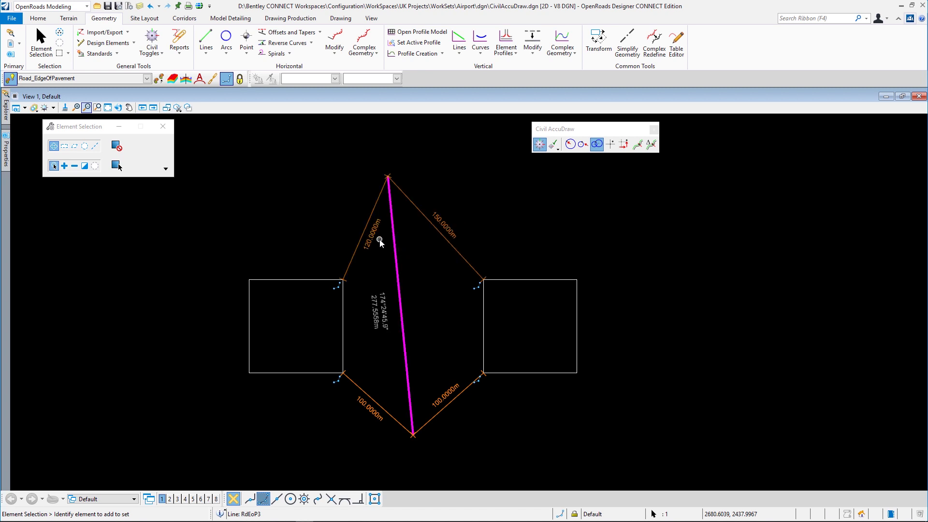
left_click(441, 224)
type("120")
key("Return")
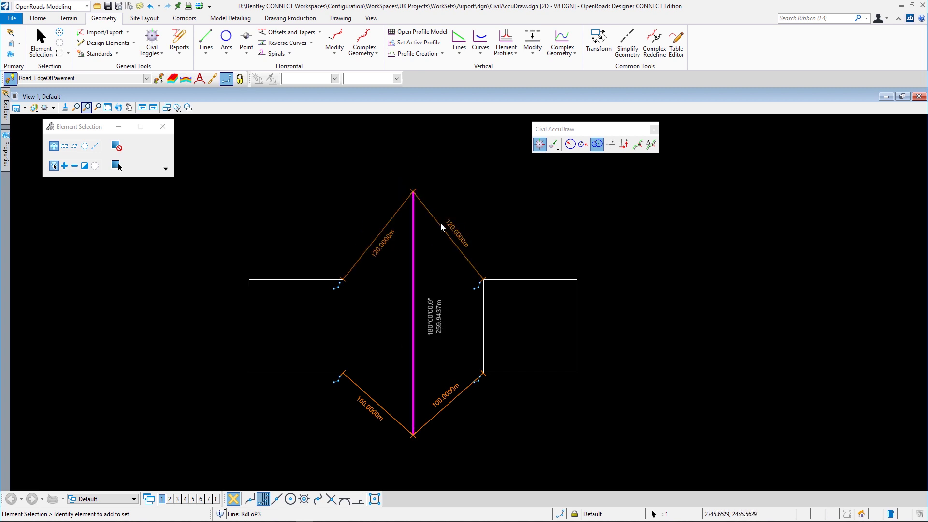
left_click(528, 229)
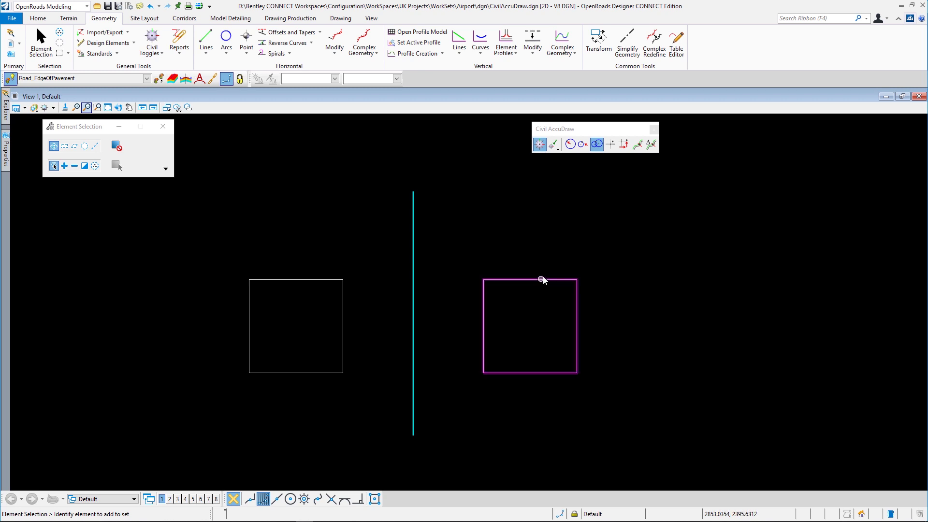
Step: Move the right square, then select the line to confirm it followed
right_click(564, 228)
left_click(575, 263)
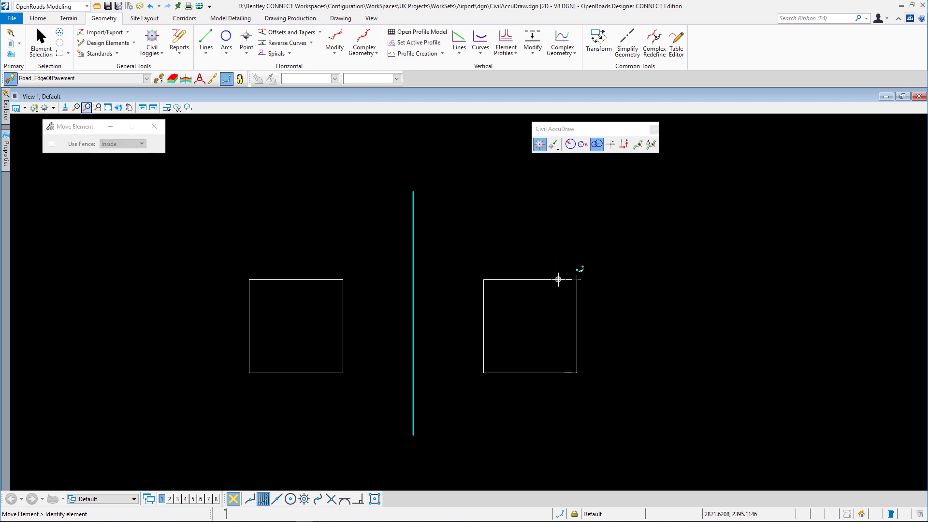
right_click(545, 267)
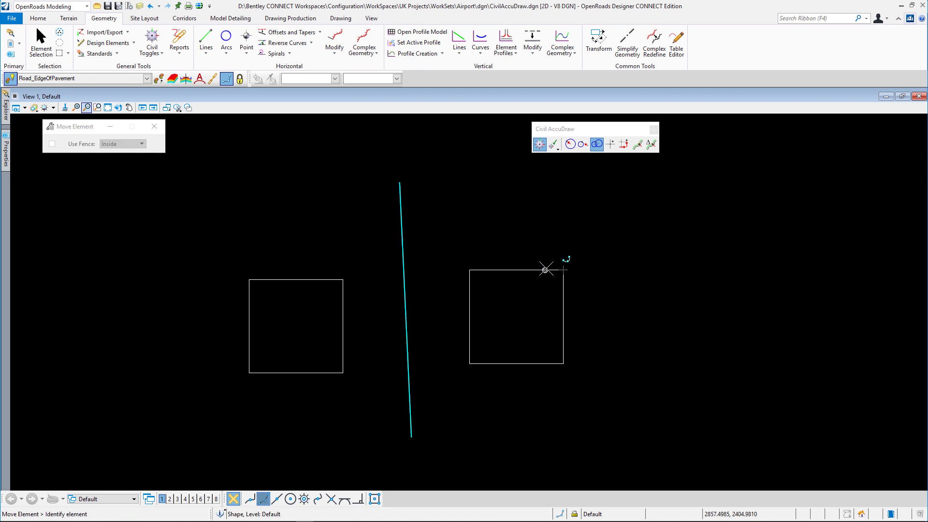
left_click(544, 266)
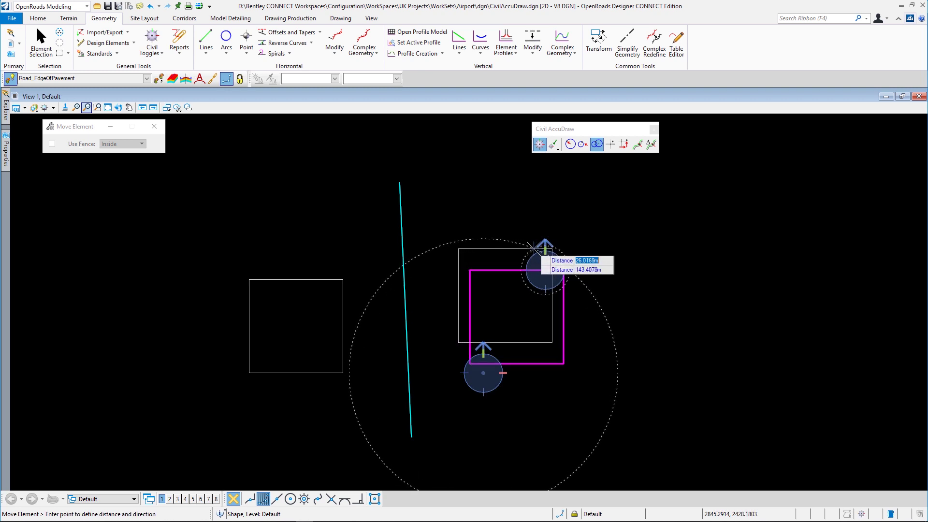
key("ctrl+z")
left_click(40, 43)
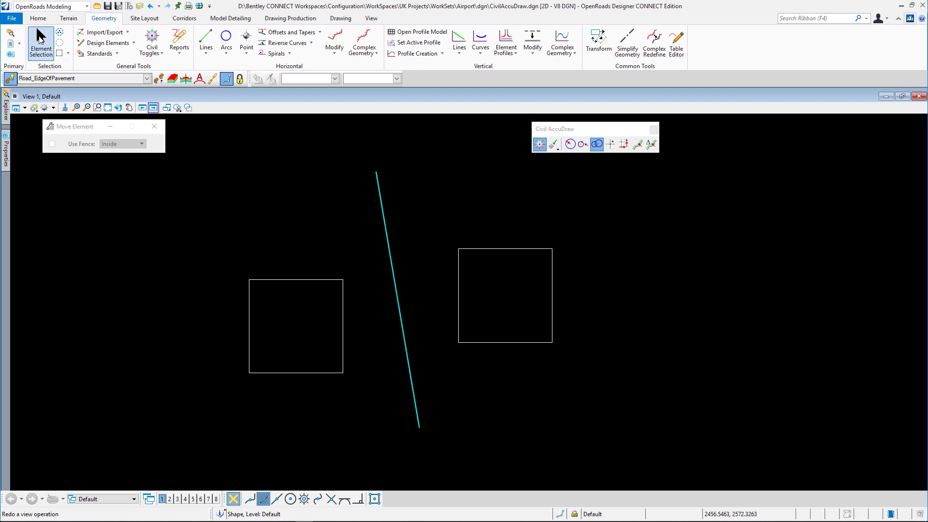
left_click(386, 246)
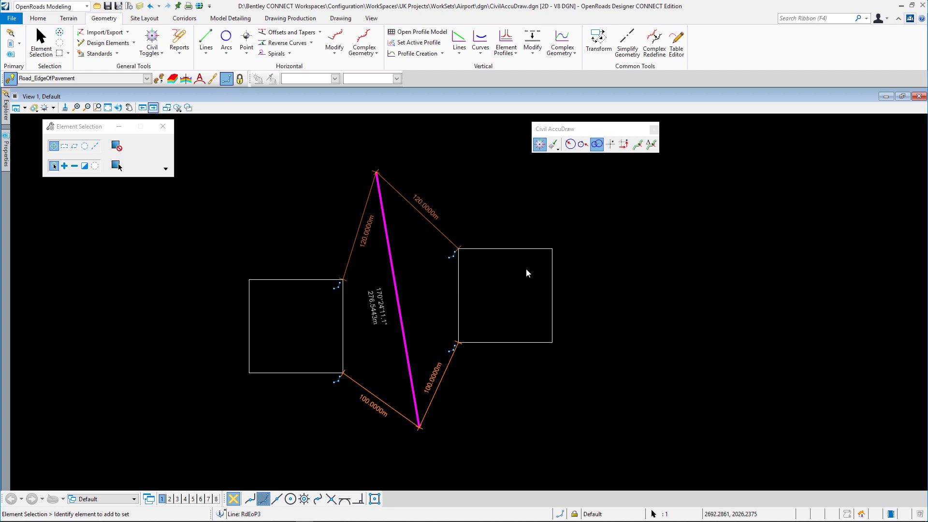